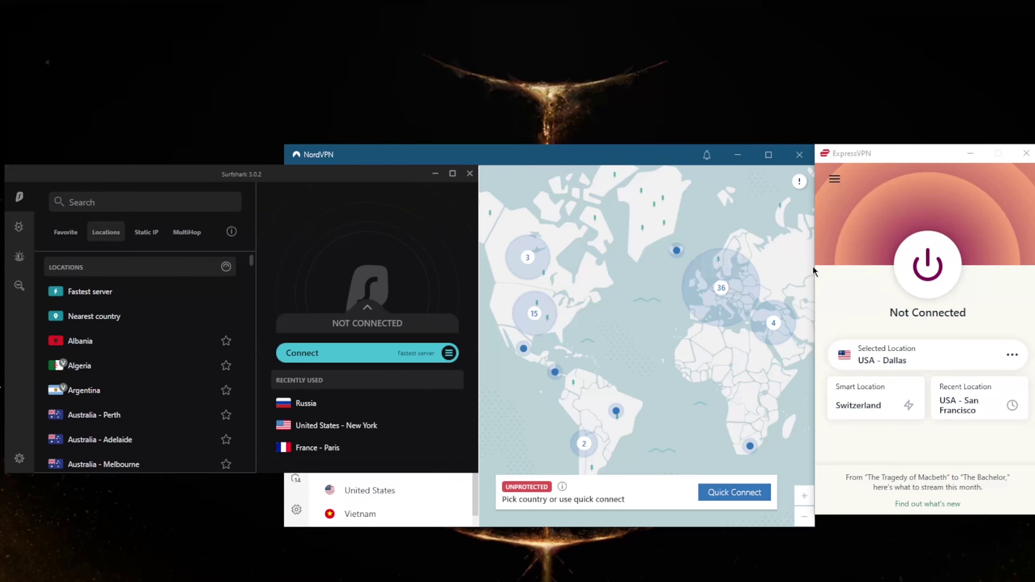
- Cycle the ExpressVPN, NordVPN and Surfshark windows to the front, ending on Surfshark
{"action": "left_click", "coordinate": [842, 156]}
{"action": "left_click", "coordinate": [589, 163]}
{"action": "left_click", "coordinate": [273, 173]}
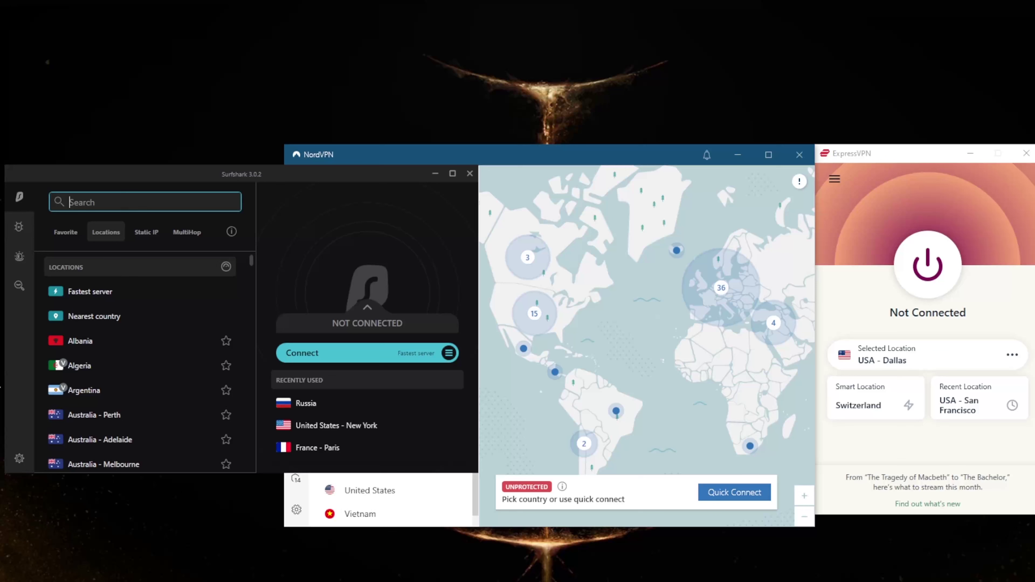
- Show ExpressVPN's Japan locations (Tokyo, Yokohama, Tokyo - 2) under Asia Pacific in All Locations
{"action": "left_click", "coordinate": [834, 181]}
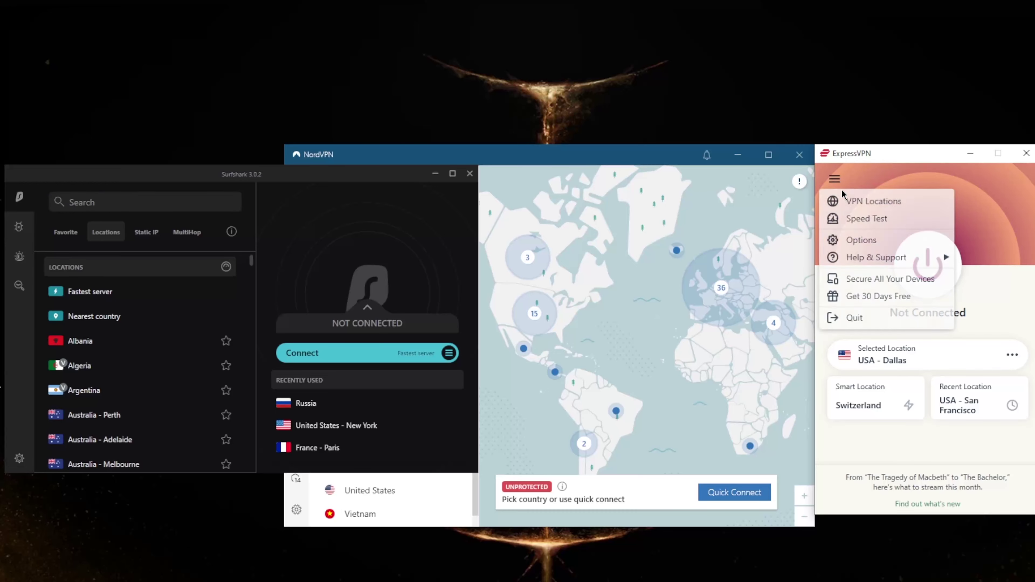
{"action": "left_click", "coordinate": [880, 200]}
{"action": "left_click", "coordinate": [600, 182]}
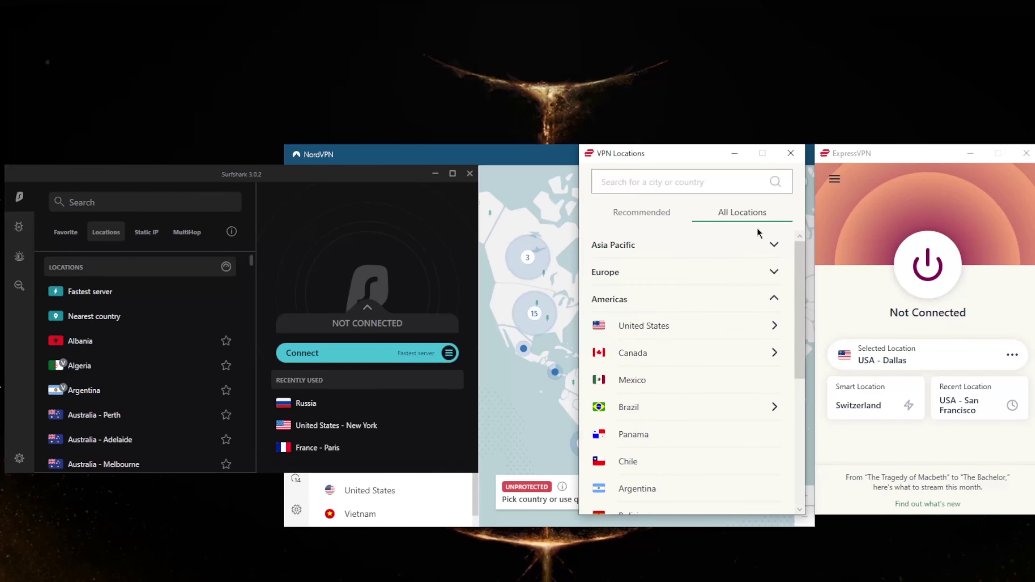
{"action": "left_click", "coordinate": [758, 305]}
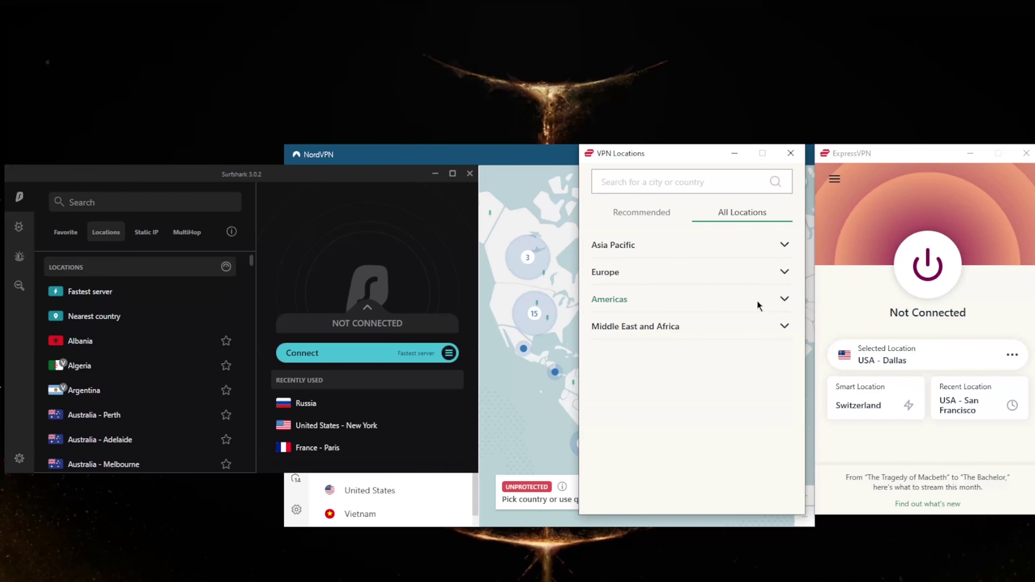
{"action": "left_click", "coordinate": [783, 245]}
{"action": "left_click", "coordinate": [755, 361]}
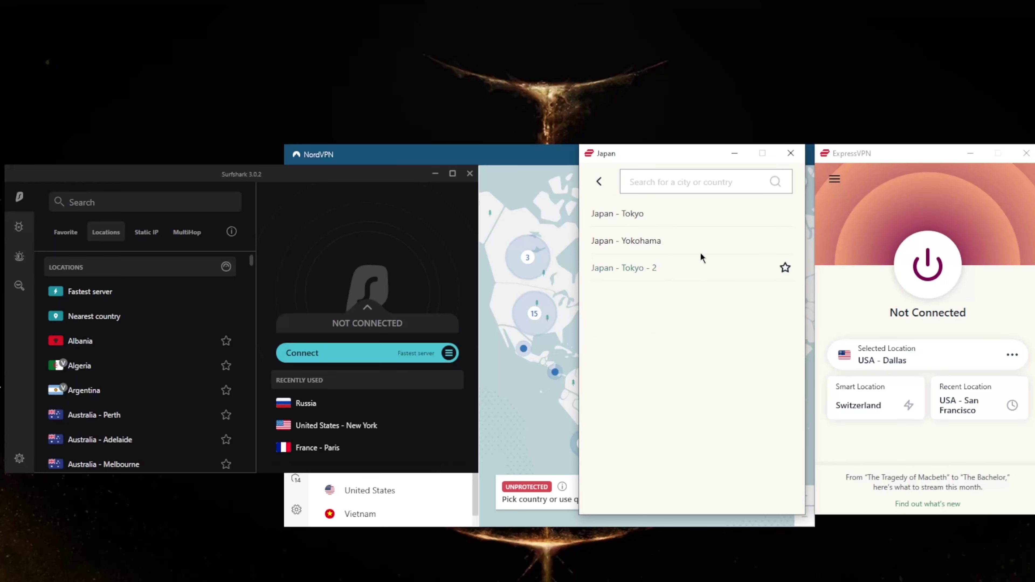
- Close ExpressVPN's Japan locations window and scroll NordVPN's country list to Japan
{"action": "left_click", "coordinate": [791, 153]}
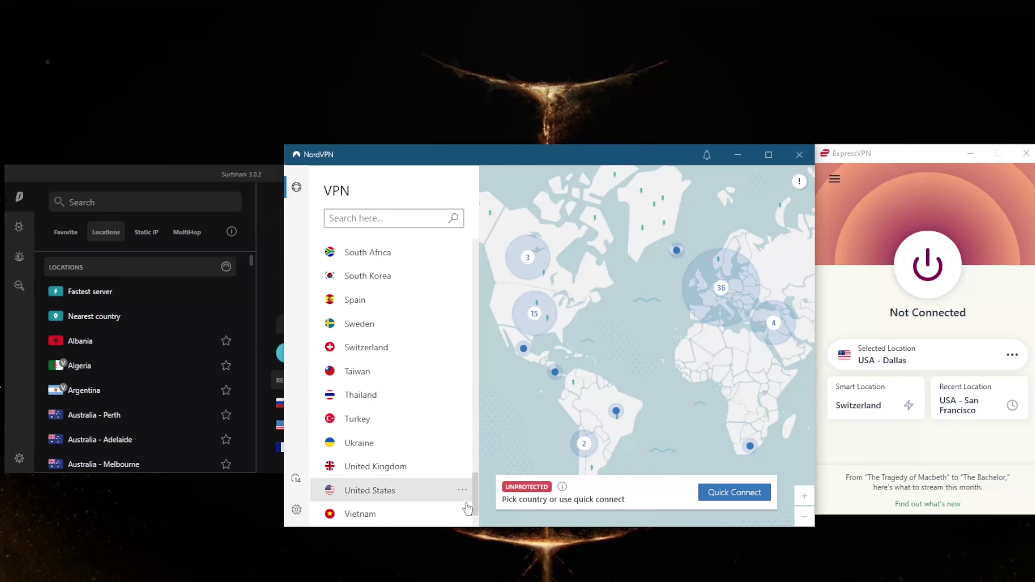
{"action": "left_click_drag", "start_coordinate": [477, 491], "coordinate": [470, 420]}
{"action": "scroll", "coordinate": [383, 356], "scroll_direction": "up", "scroll_amount": 2}
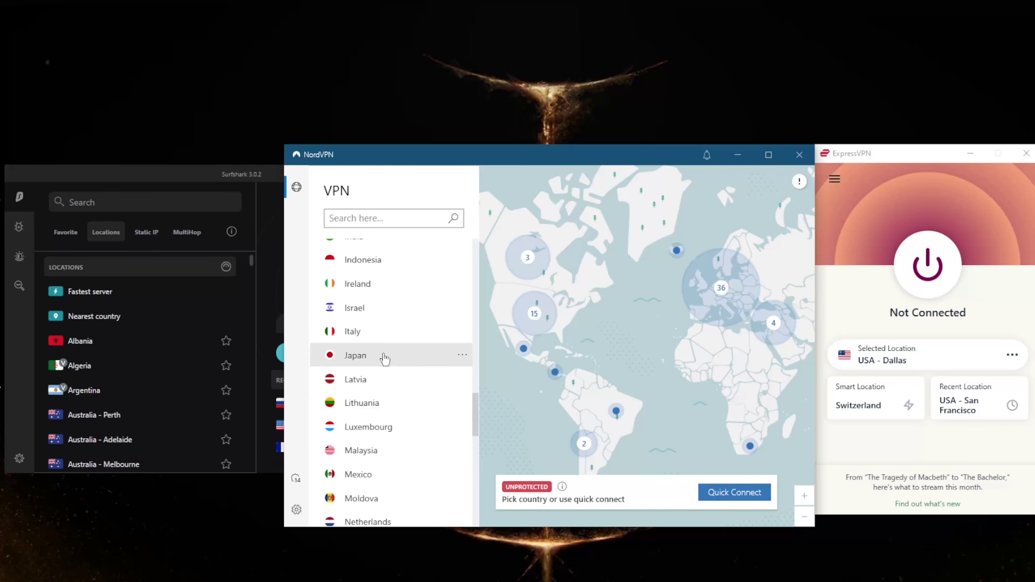
- List NordVPN's individual Japan servers, such as Japan #548 and Japan #579
{"action": "left_click", "coordinate": [468, 357]}
{"action": "left_click", "coordinate": [533, 361]}
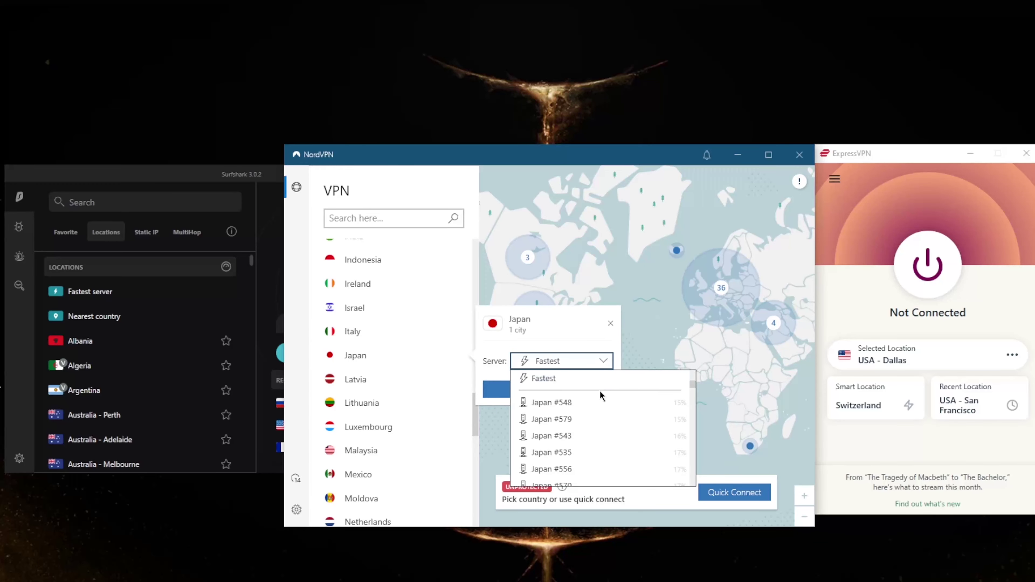
{"action": "scroll", "coordinate": [612, 432], "scroll_direction": "down", "scroll_amount": 2}
{"action": "scroll", "coordinate": [615, 445], "scroll_direction": "up", "scroll_amount": 3}
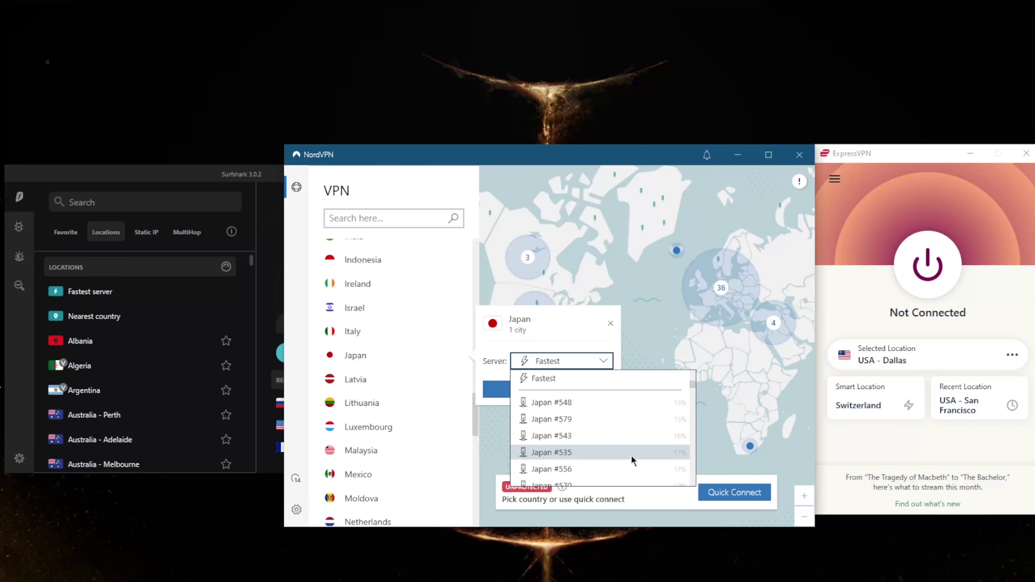
- Close NordVPN's Japan server popup, browse Surfshark's locations list, and leave Surfshark in front
{"action": "left_click", "coordinate": [612, 325]}
{"action": "left_click", "coordinate": [253, 184]}
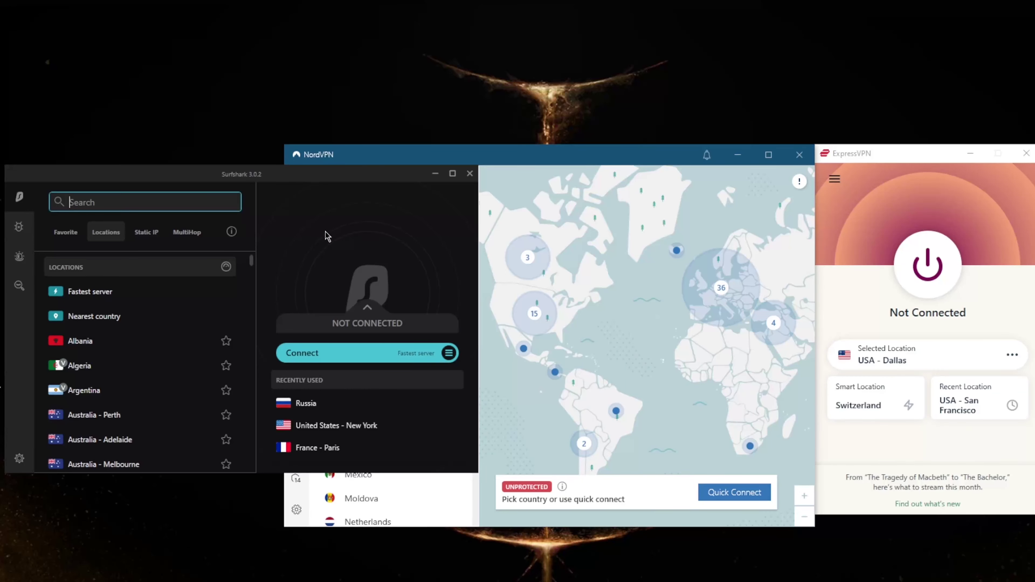
{"action": "left_click_drag", "start_coordinate": [256, 261], "coordinate": [439, 185]}
{"action": "left_click", "coordinate": [490, 159]}
{"action": "scroll", "coordinate": [395, 304], "scroll_direction": "up", "scroll_amount": 15}
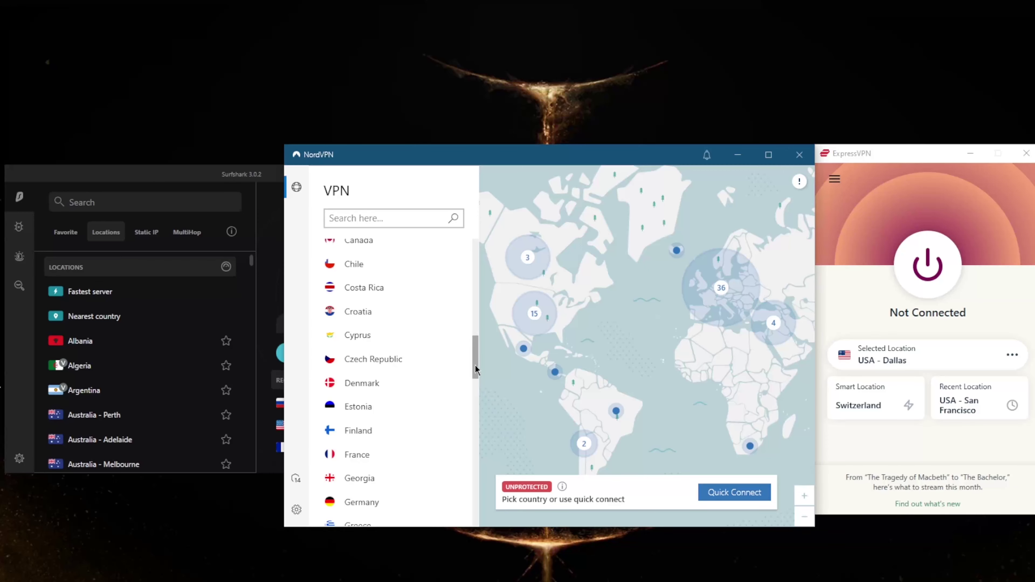
{"action": "left_click", "coordinate": [271, 180]}
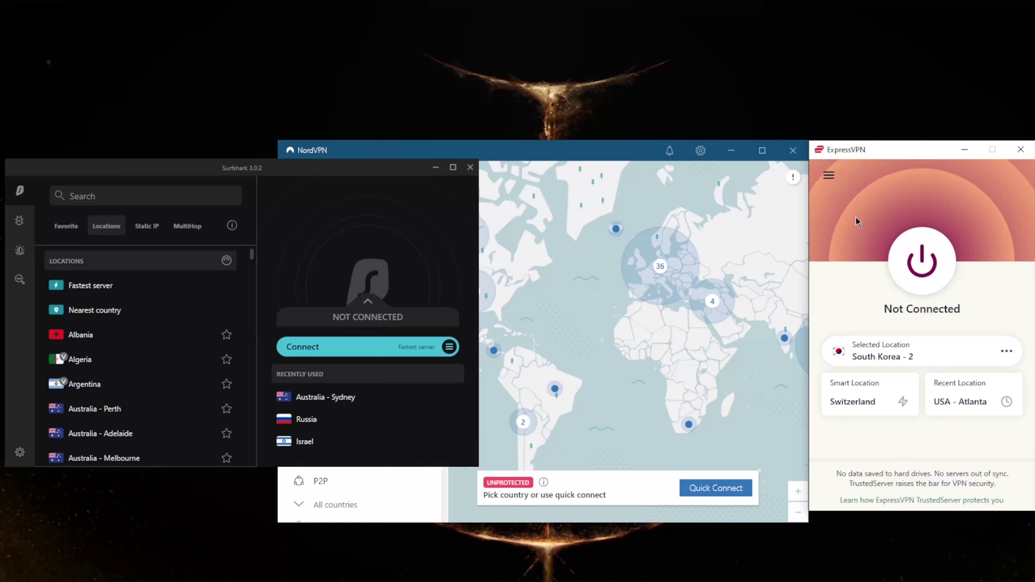
- Open ExpressVPN's Options window on the General tab
{"action": "left_click", "coordinate": [829, 176]}
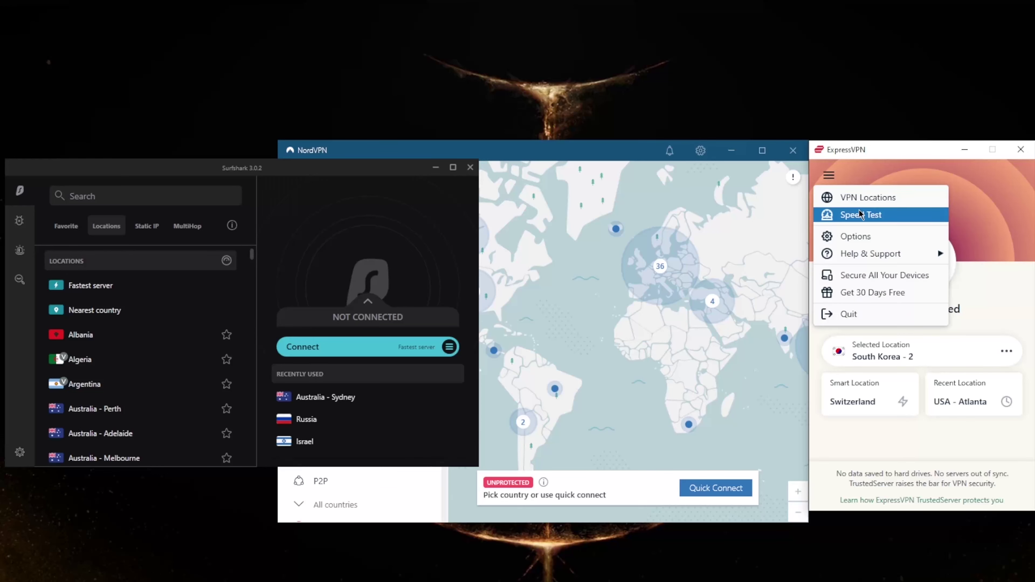
{"action": "left_click", "coordinate": [856, 237]}
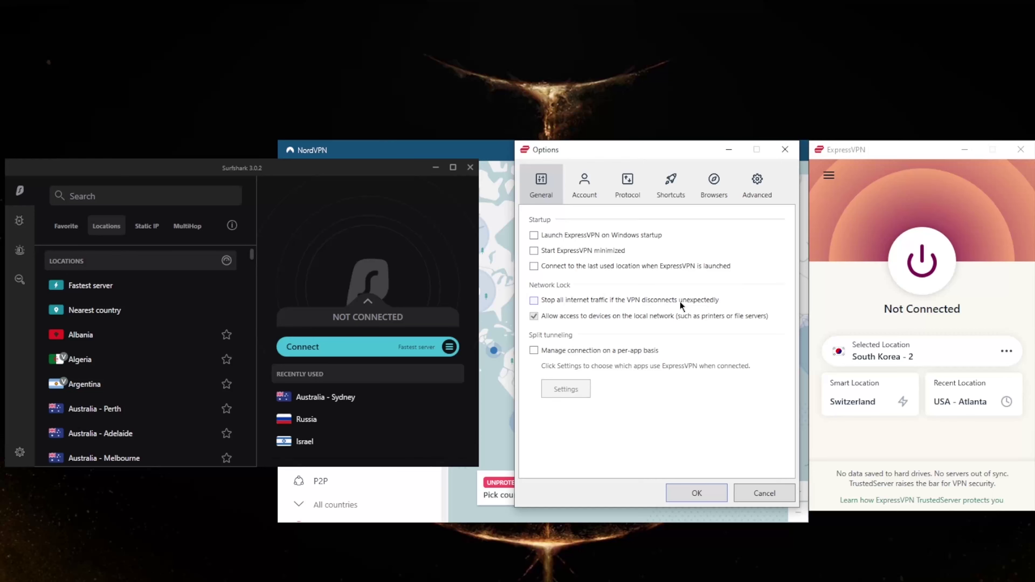
- Enable per-app split tunneling, select qBittorrent, and settle on 'Do not allow selected apps to use the VPN'
{"action": "left_click", "coordinate": [533, 351]}
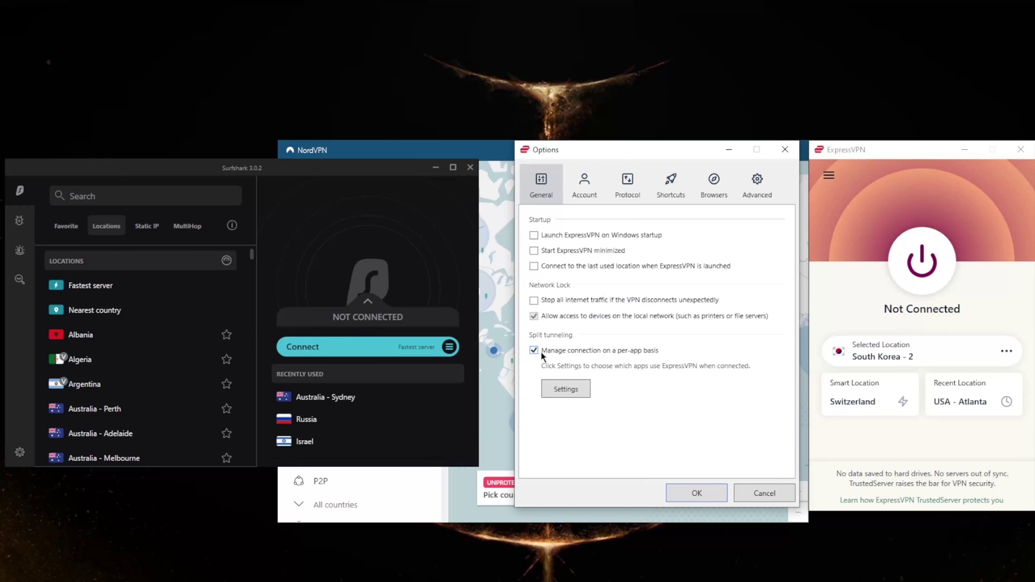
{"action": "left_click", "coordinate": [567, 388]}
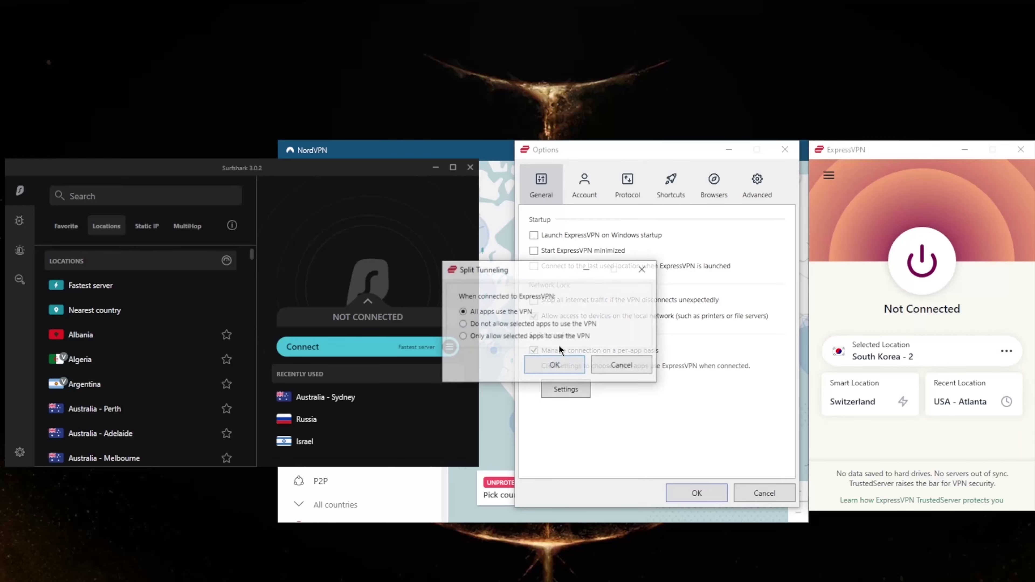
{"action": "left_click", "coordinate": [462, 336]}
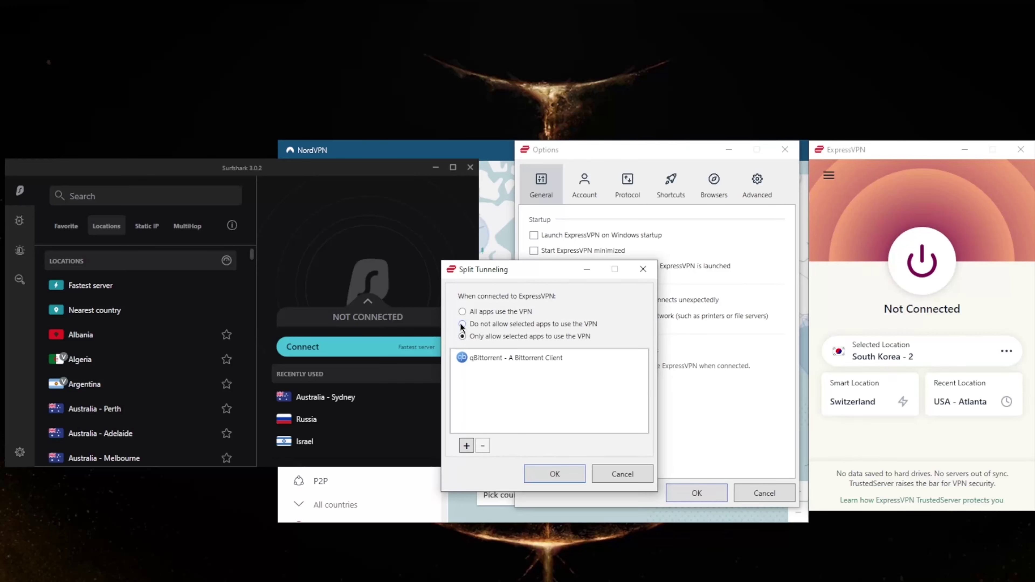
{"action": "left_click", "coordinate": [462, 325]}
{"action": "left_click", "coordinate": [469, 337]}
{"action": "left_click", "coordinate": [495, 359]}
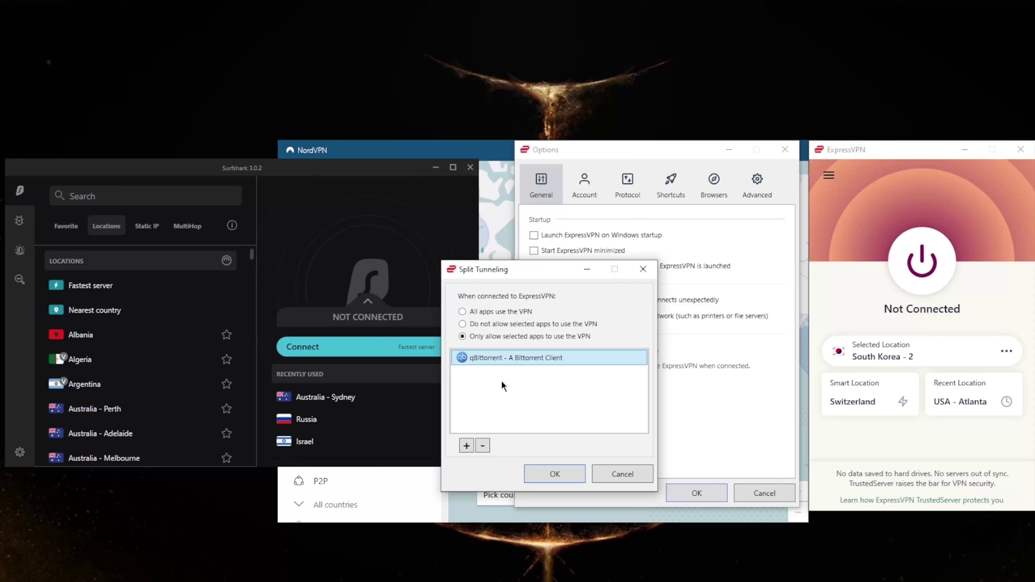
{"action": "left_click", "coordinate": [464, 324]}
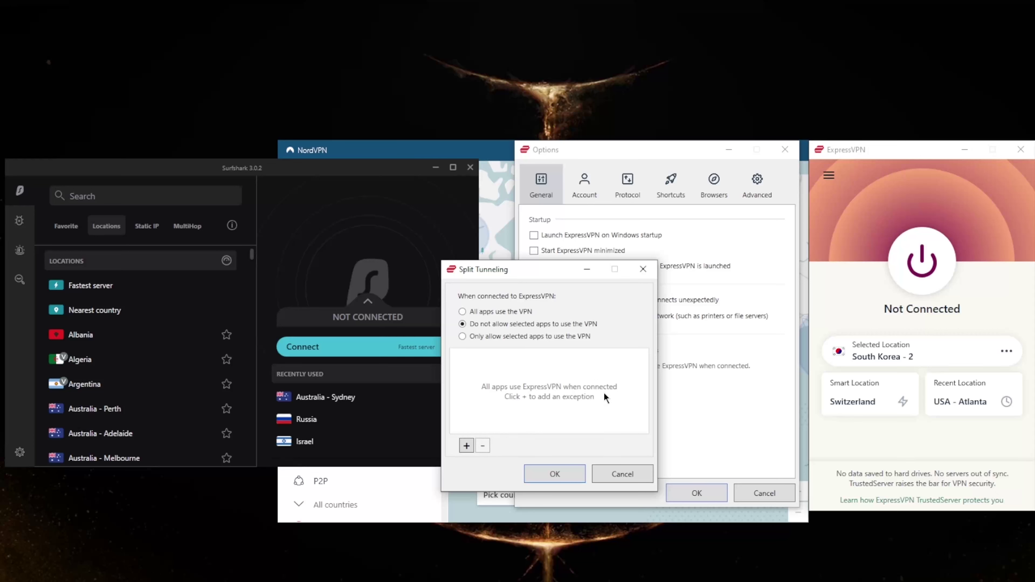
- Dismiss the split tunneling settings, close ExpressVPN's options, and bring NordVPN forward
{"action": "key", "text": "Return"}
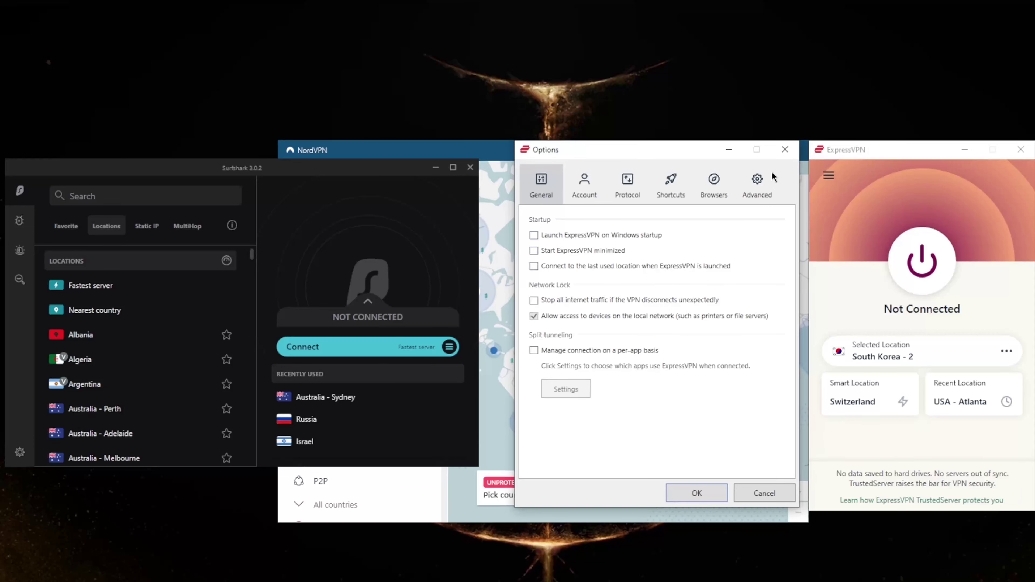
{"action": "left_click", "coordinate": [780, 151]}
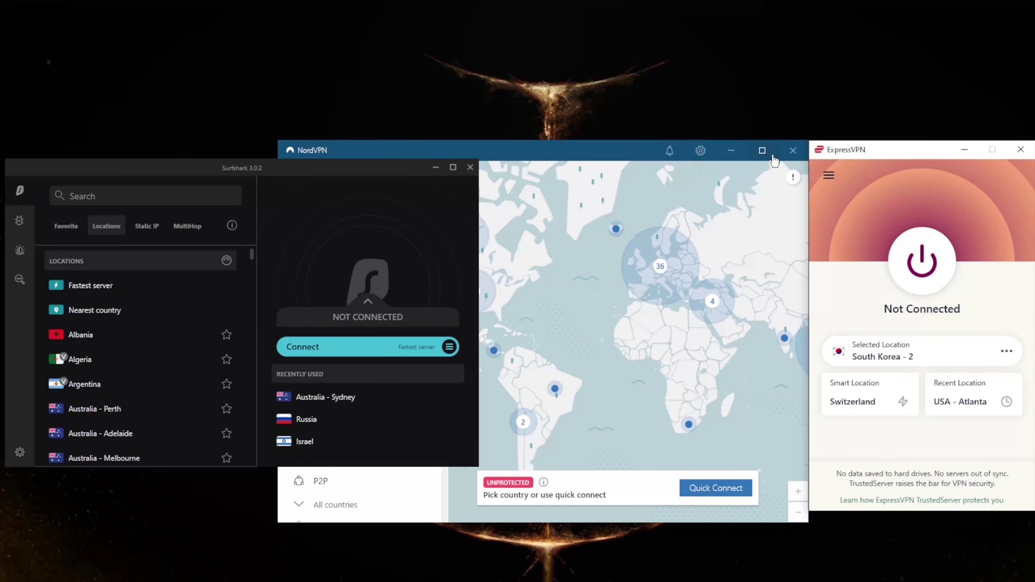
{"action": "left_click", "coordinate": [668, 220]}
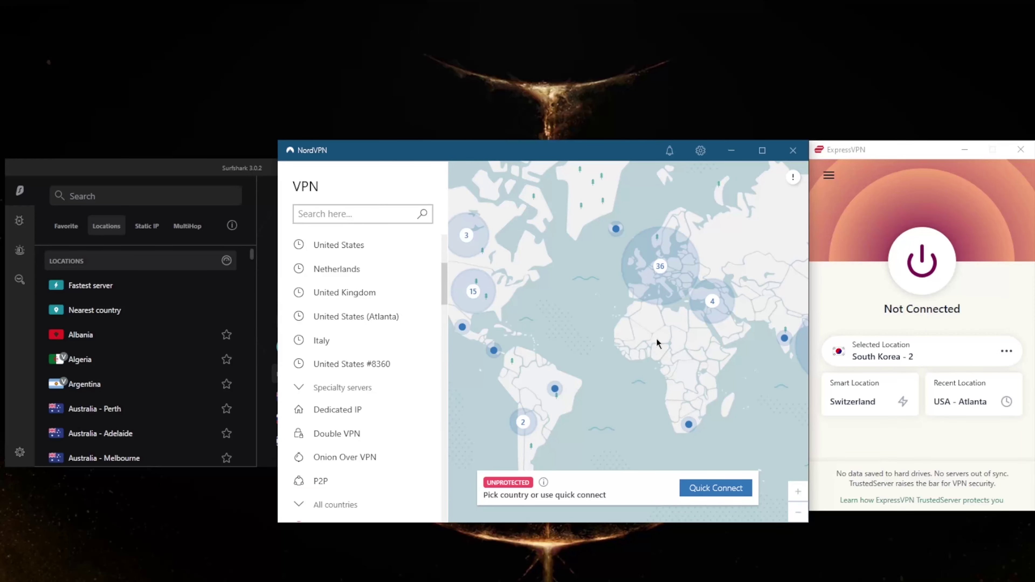
- Pan NordVPN's world map across Europe, Asia and Australia, then back to the Americas and Africa
{"action": "left_click_drag", "start_coordinate": [649, 335], "coordinate": [529, 356]}
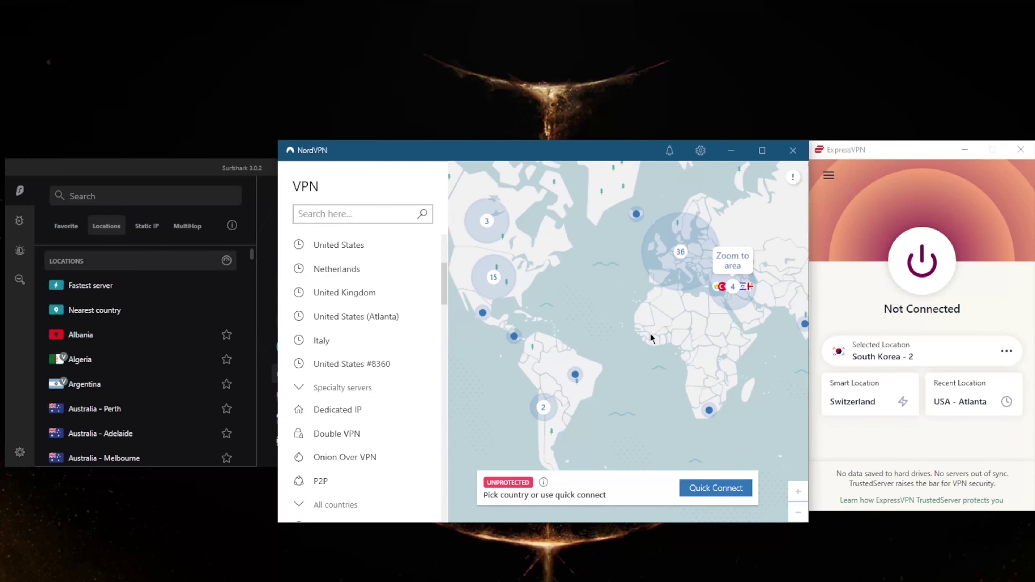
{"action": "left_click_drag", "start_coordinate": [635, 337], "coordinate": [542, 328]}
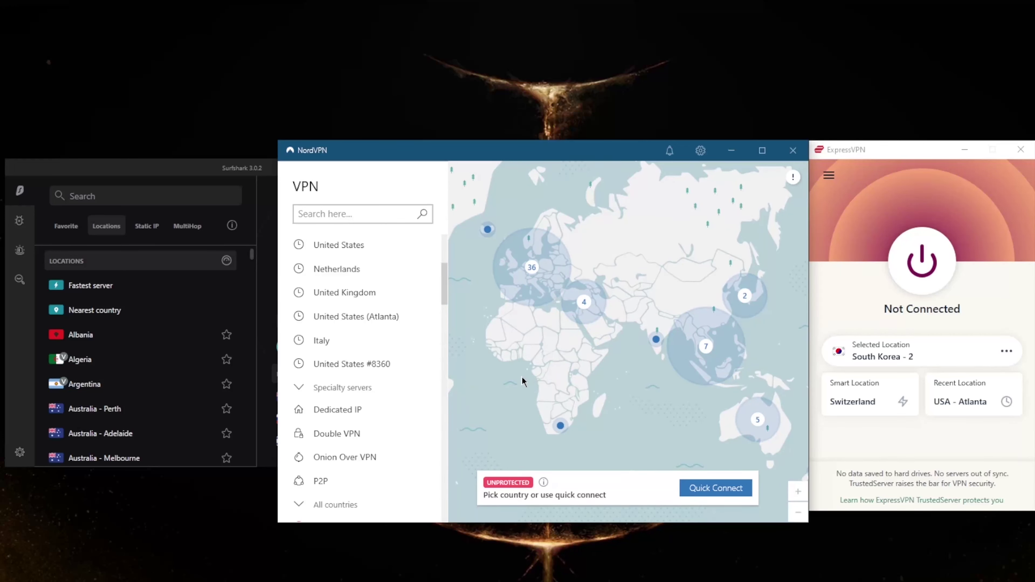
{"action": "left_click_drag", "start_coordinate": [534, 372], "coordinate": [583, 365]}
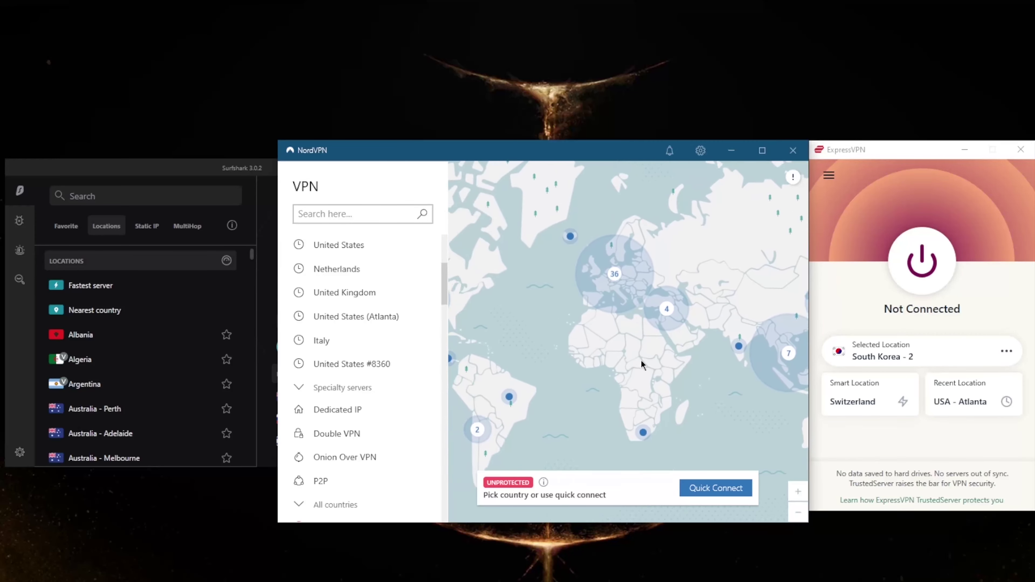
{"action": "left_click_drag", "start_coordinate": [644, 360], "coordinate": [669, 346]}
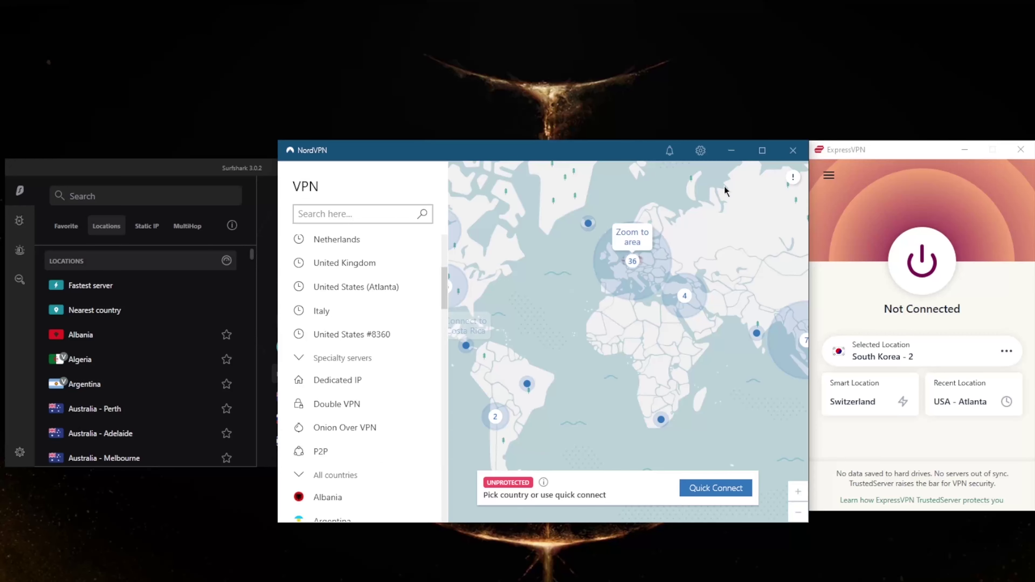
- In NordVPN's auto-connect settings, set the protocol to NordLynx and return to the map
{"action": "left_click", "coordinate": [701, 151]}
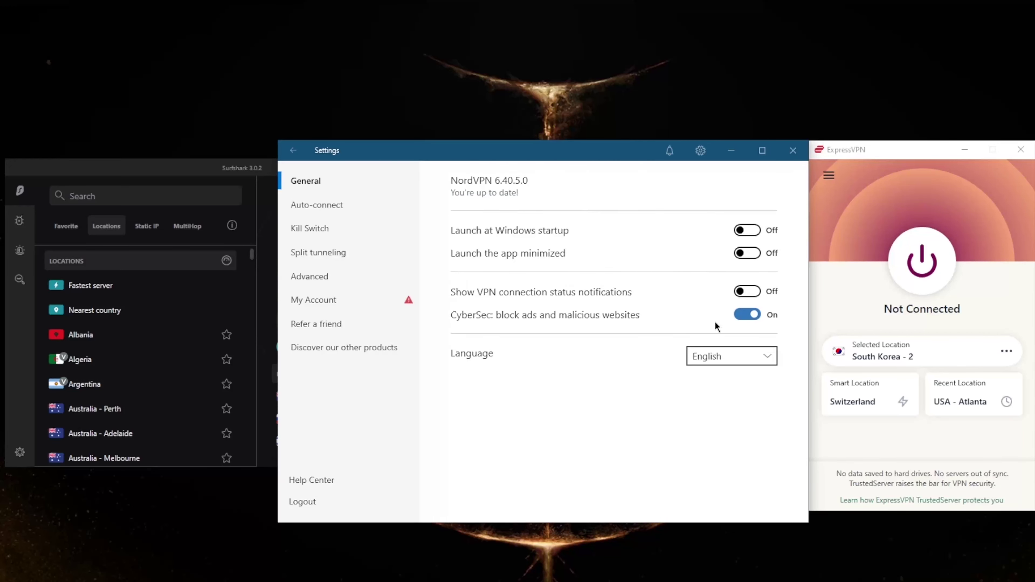
{"action": "left_click", "coordinate": [346, 208]}
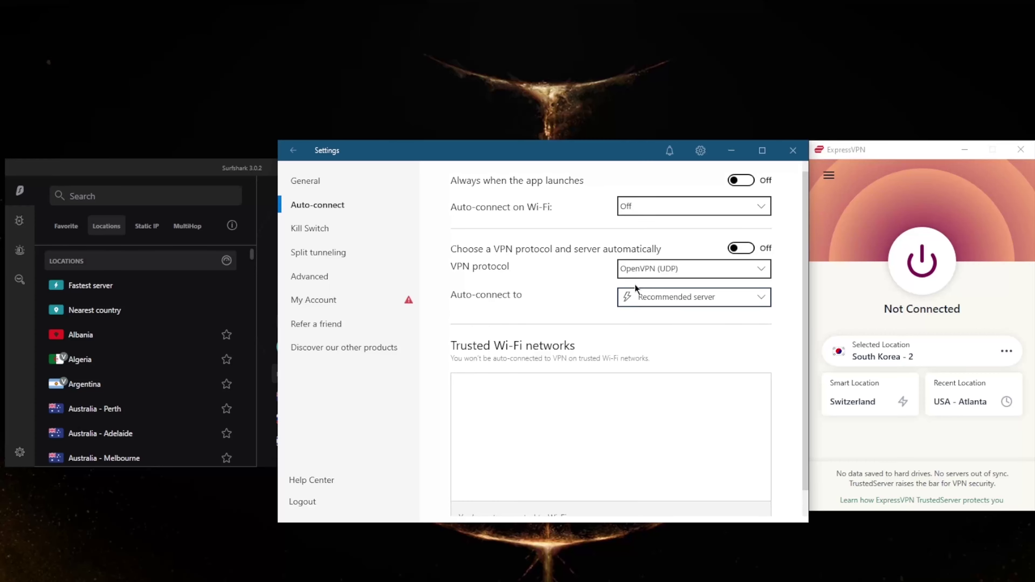
{"action": "left_click", "coordinate": [704, 273]}
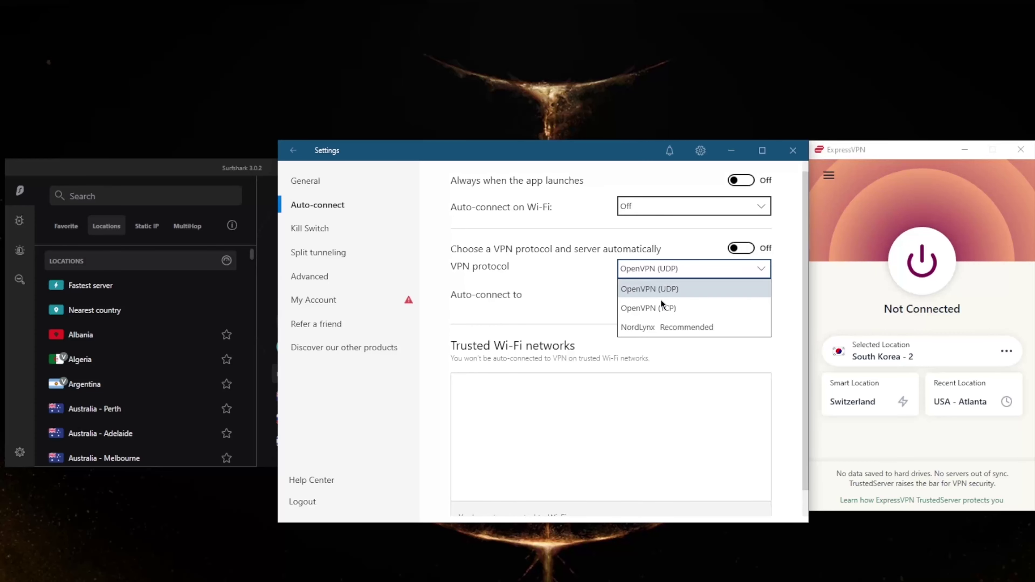
{"action": "left_click", "coordinate": [652, 330]}
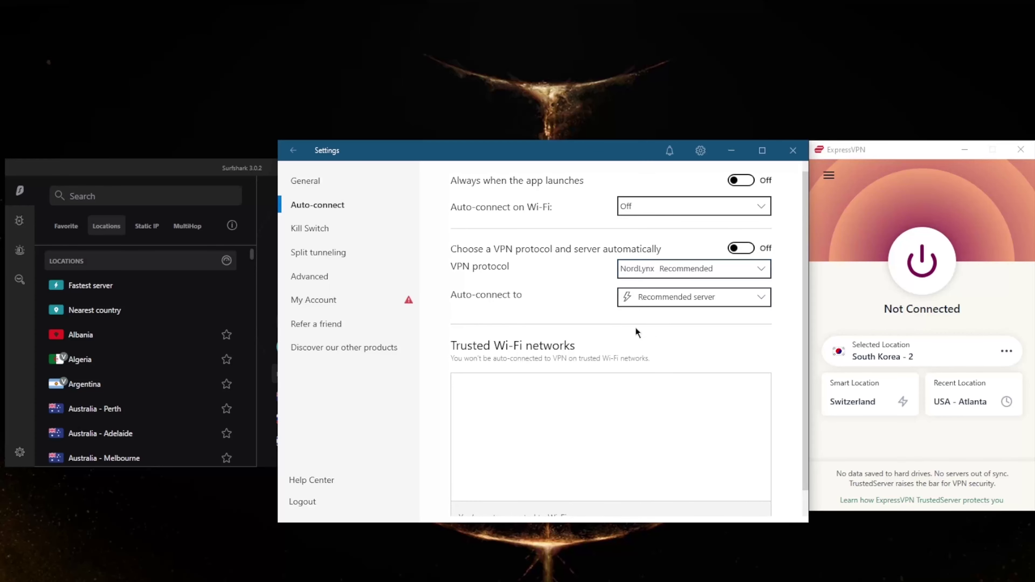
{"action": "left_click", "coordinate": [297, 152]}
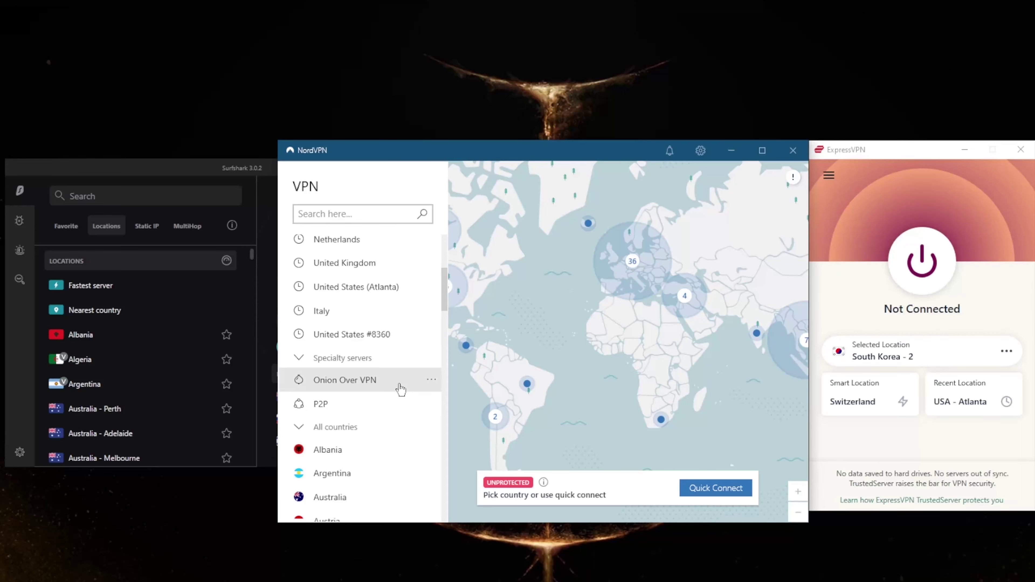
- Review NordVPN's Kill Switch, Split tunneling and Advanced settings, then return to the main map
{"action": "left_click", "coordinate": [700, 150]}
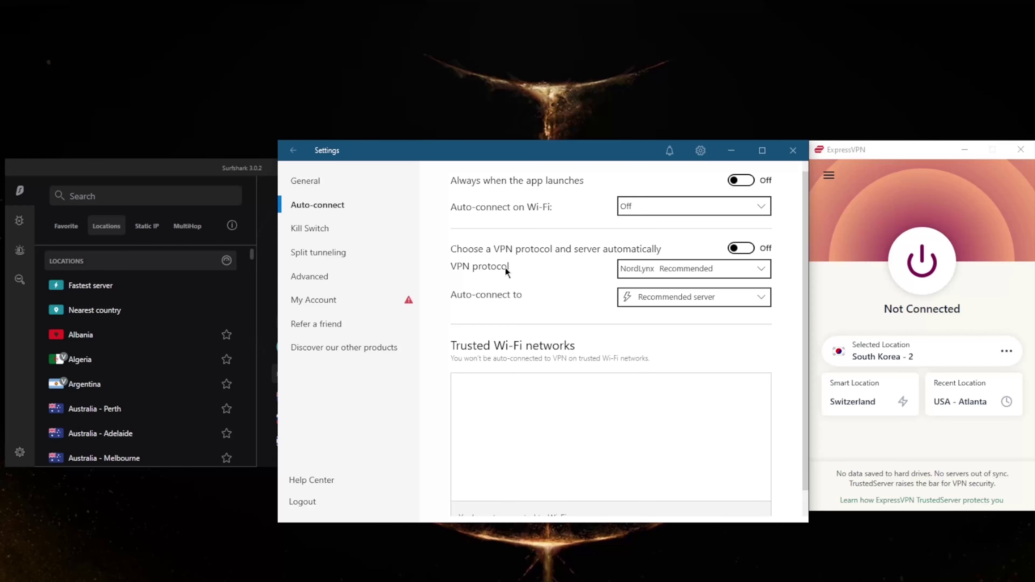
{"action": "left_click", "coordinate": [329, 231]}
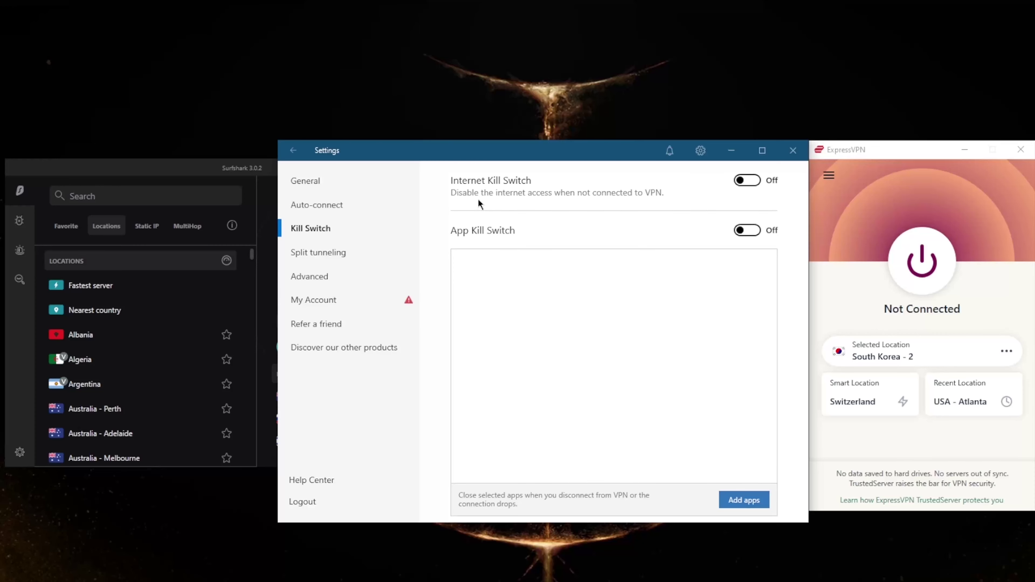
{"action": "left_click", "coordinate": [318, 253]}
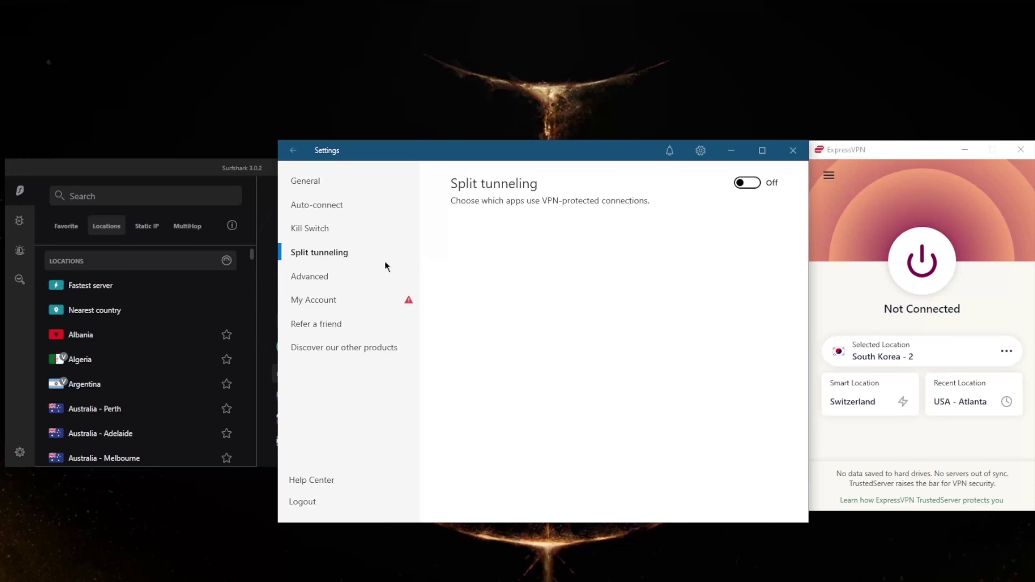
{"action": "left_click", "coordinate": [318, 279]}
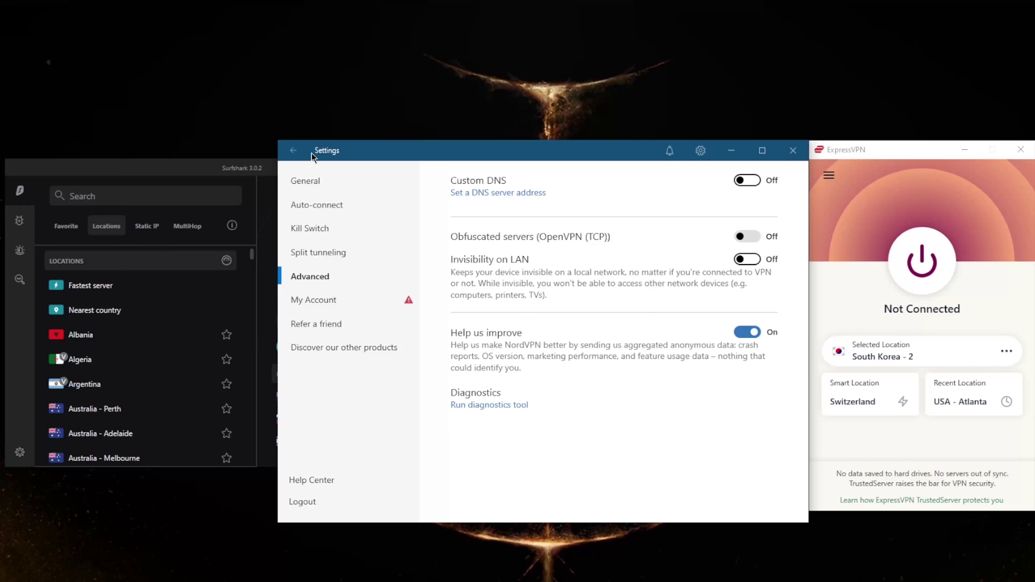
{"action": "left_click", "coordinate": [294, 150]}
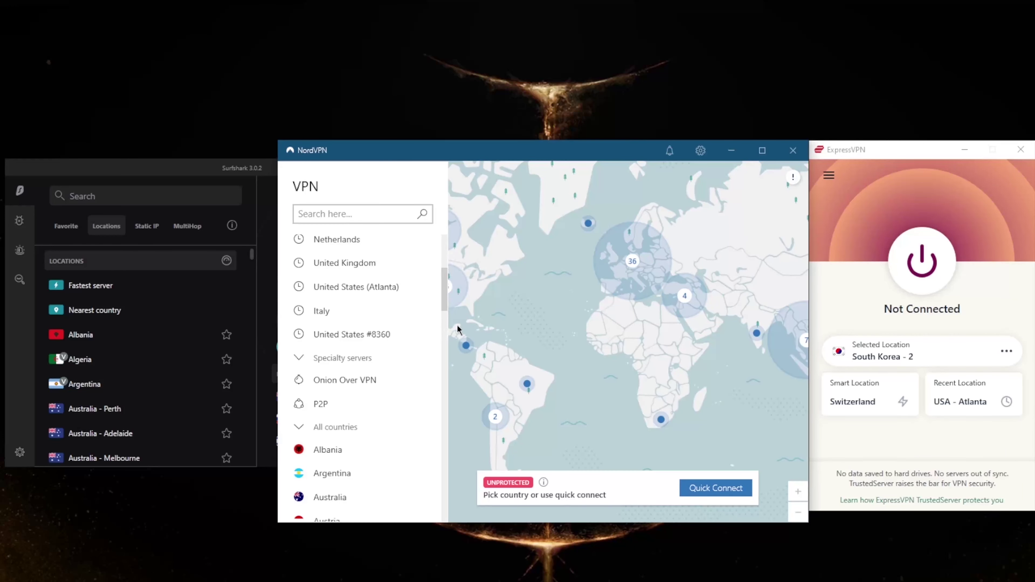
- Bring Surfshark's window in front of NordVPN, showing its locations and recently used servers
{"action": "left_click", "coordinate": [248, 174]}
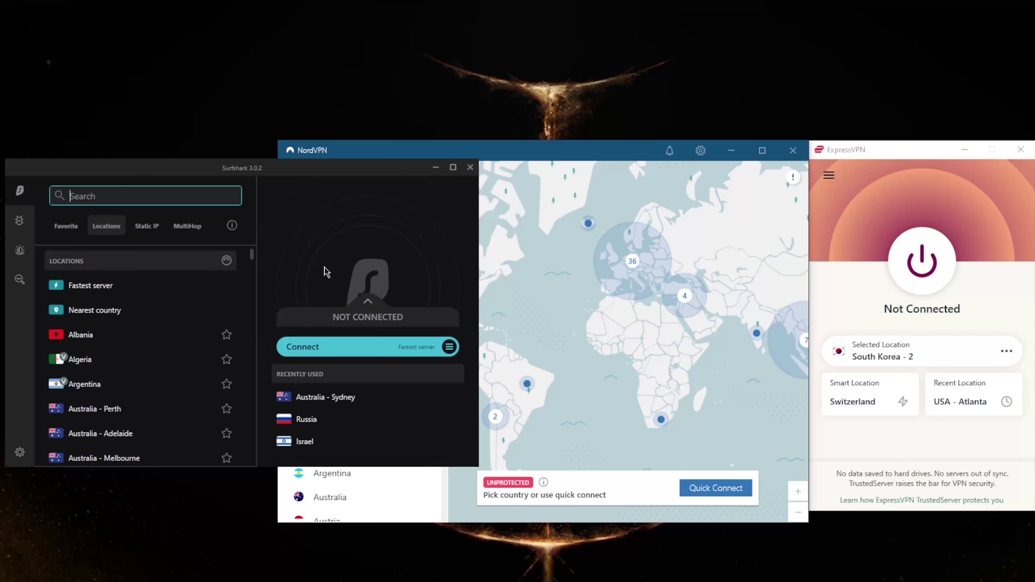
- Show Surfshark's Static IP server list, ending with Surfshark in front of NordVPN
{"action": "left_click", "coordinate": [187, 226]}
{"action": "left_click", "coordinate": [147, 226]}
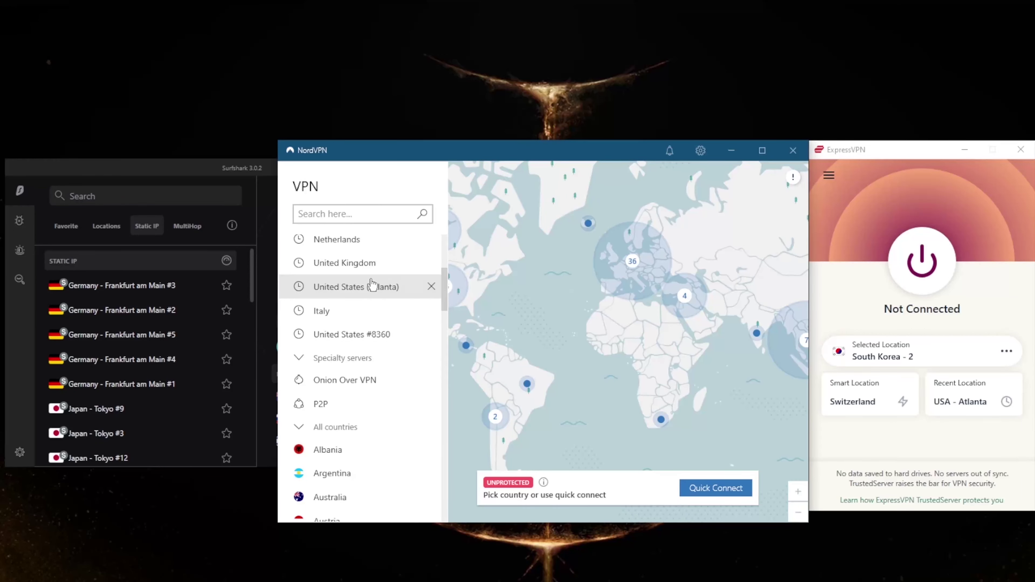
{"action": "left_click", "coordinate": [231, 167]}
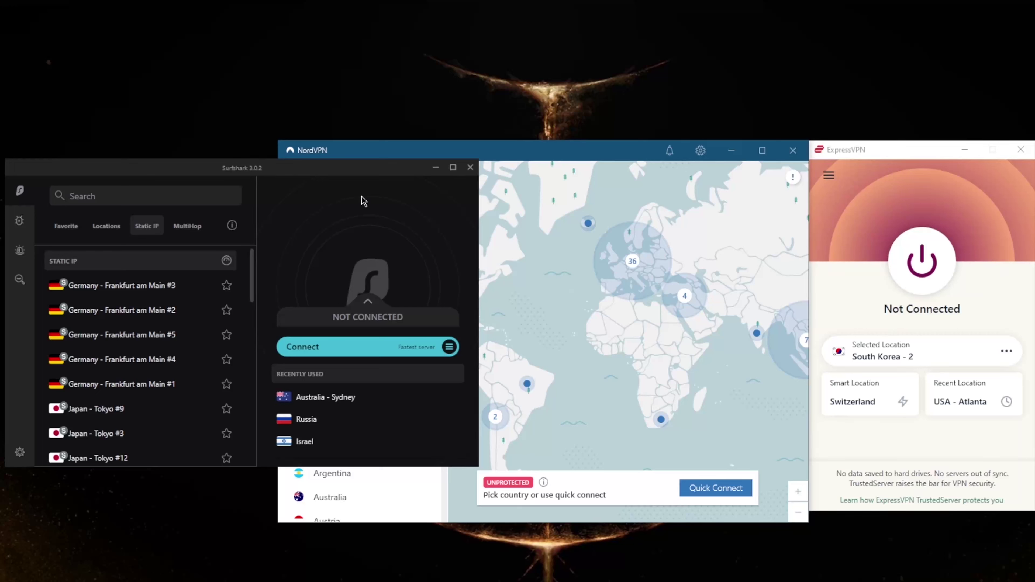
{"action": "left_click", "coordinate": [407, 157]}
{"action": "left_click", "coordinate": [221, 175]}
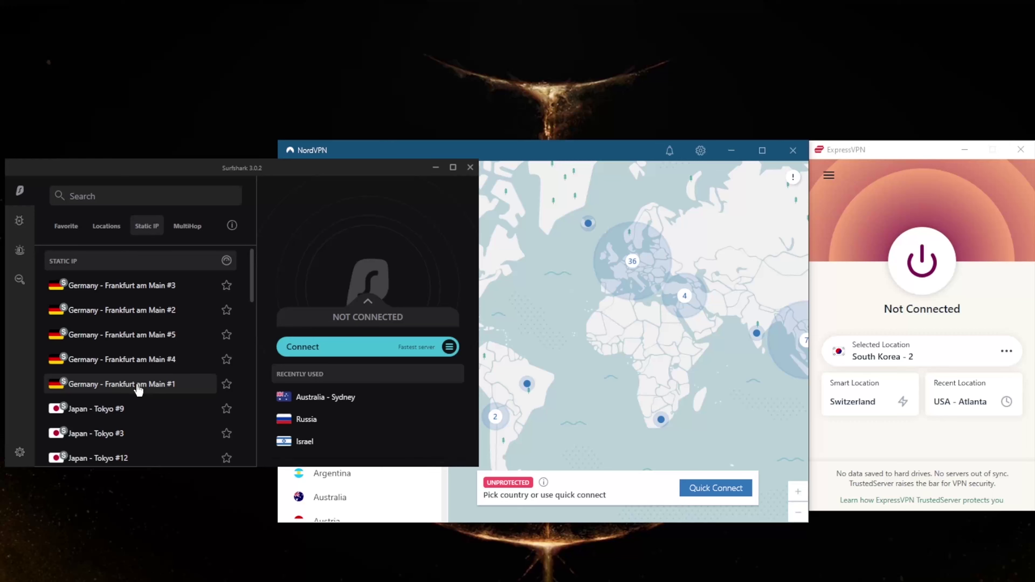
- Scroll through Surfshark's MultiHop routes, such as United Kingdom > France and Singapore > India
{"action": "left_click", "coordinate": [189, 226]}
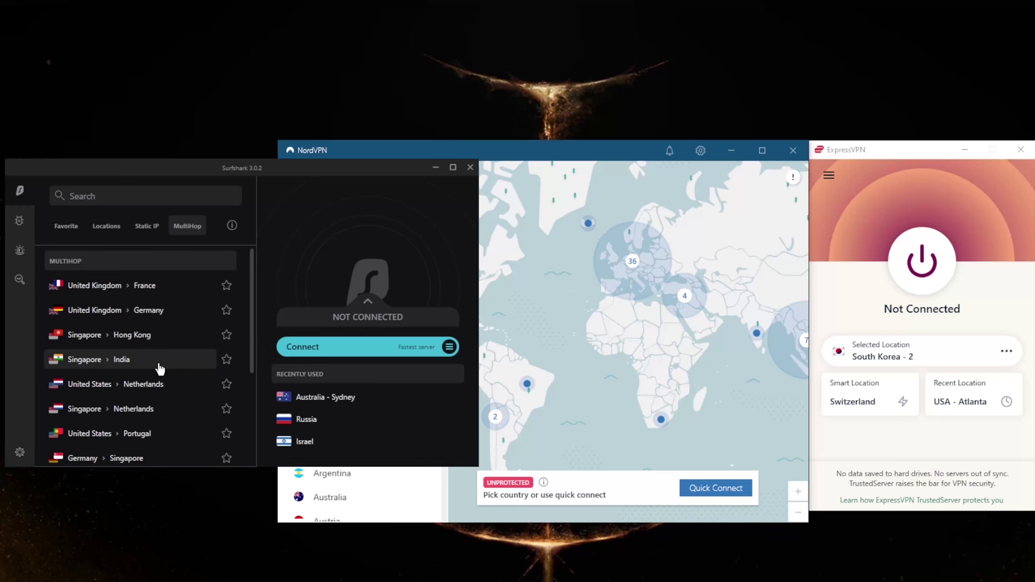
{"action": "scroll", "coordinate": [102, 412], "scroll_direction": "down", "scroll_amount": 3}
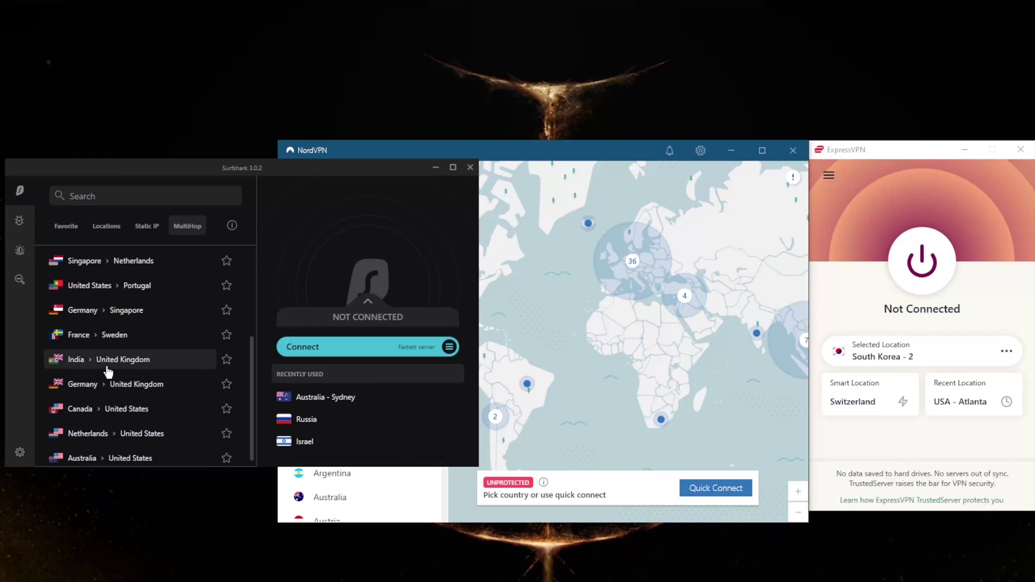
{"action": "scroll", "coordinate": [109, 366], "scroll_direction": "up", "scroll_amount": 3}
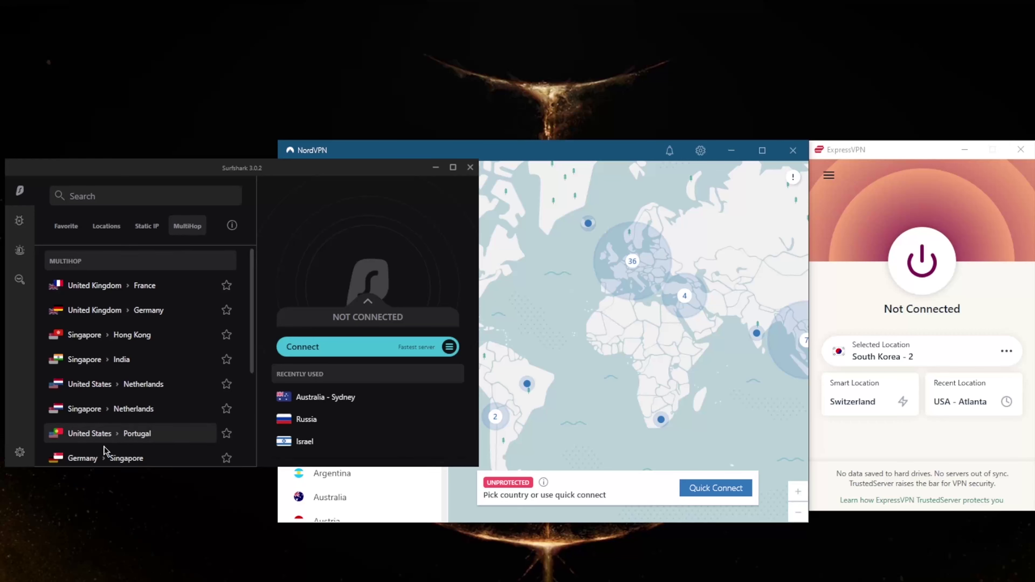
- Review Surfshark's Connectivity settings and its Whitelister split tunneling options
{"action": "left_click", "coordinate": [18, 453]}
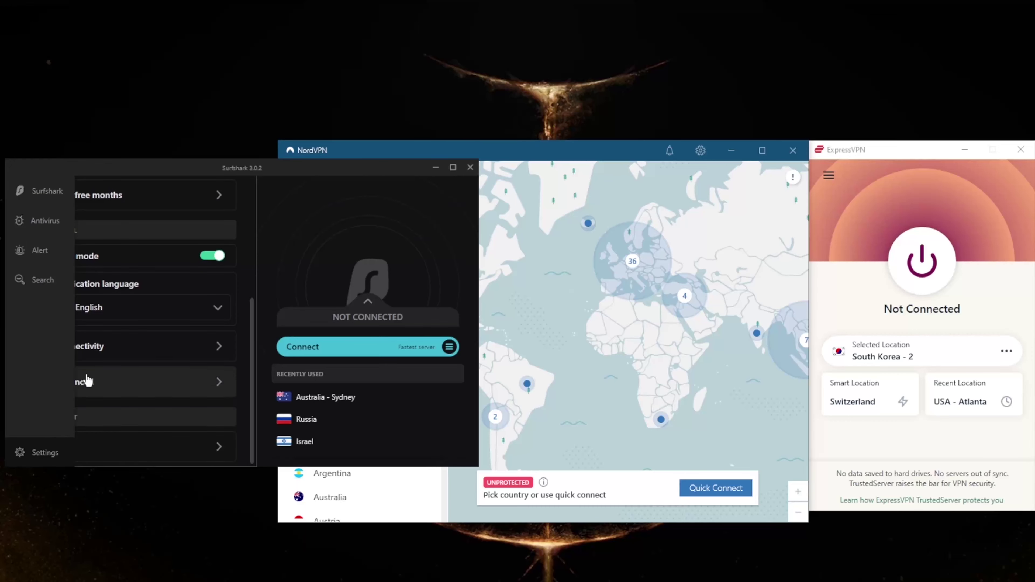
{"action": "left_click", "coordinate": [135, 352]}
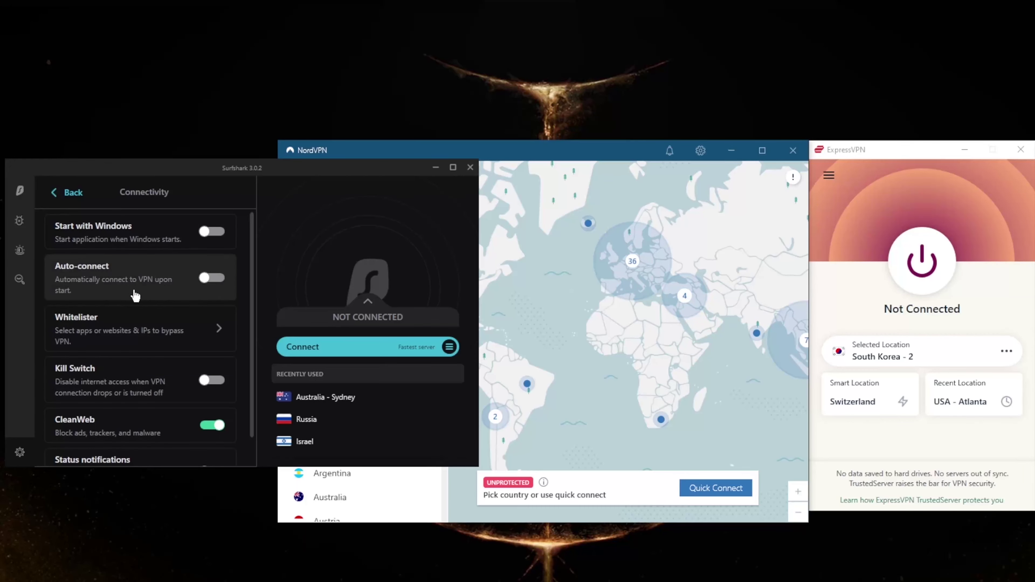
{"action": "left_click", "coordinate": [159, 337]}
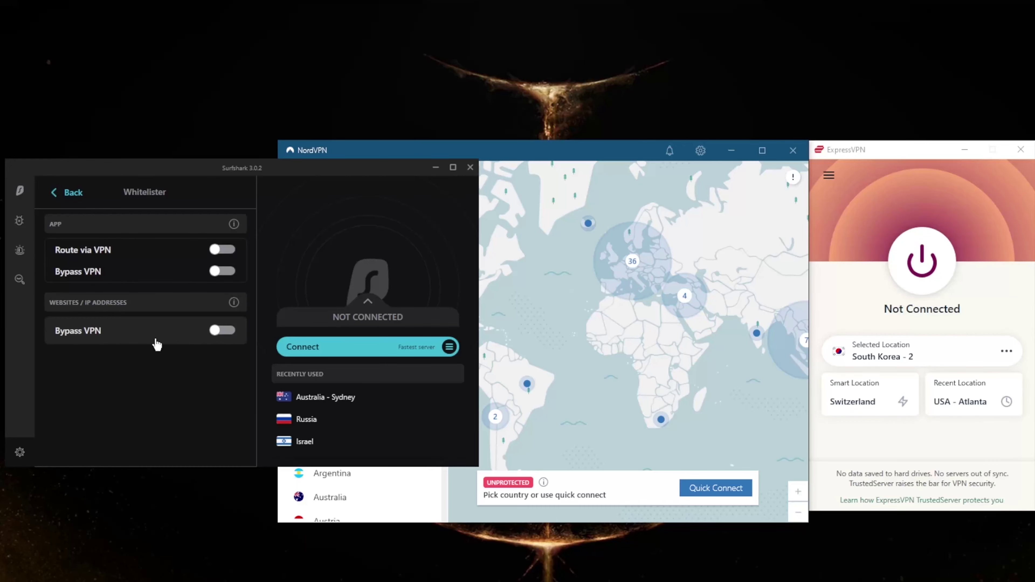
{"action": "left_click", "coordinate": [67, 192]}
{"action": "scroll", "coordinate": [163, 367], "scroll_direction": "down", "scroll_amount": 1}
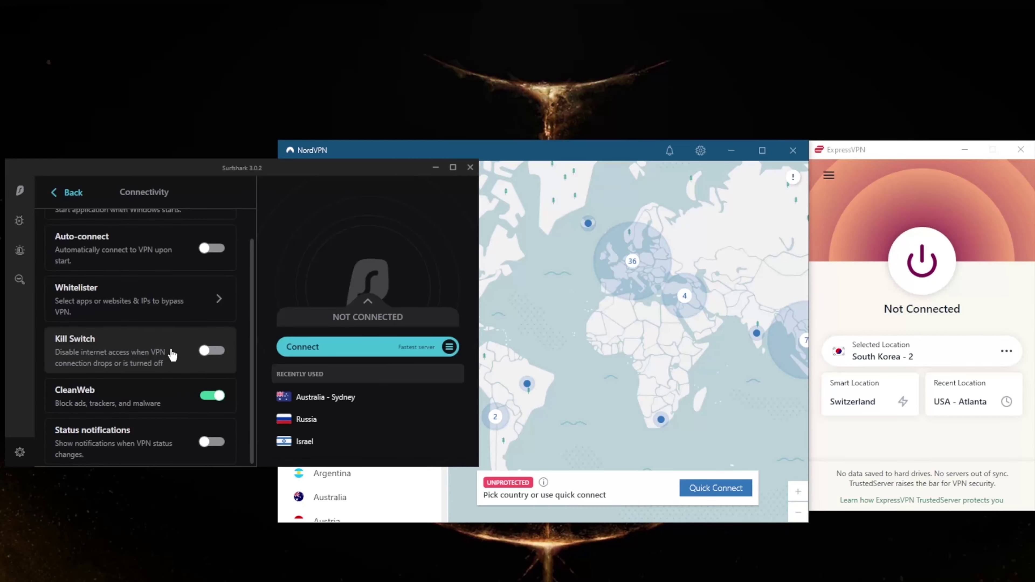
- Show Surfshark's Advanced protocol choices: Automatic, IKEv2, OpenVPN, Shadowsocks and WireGuard
{"action": "left_click", "coordinate": [57, 192]}
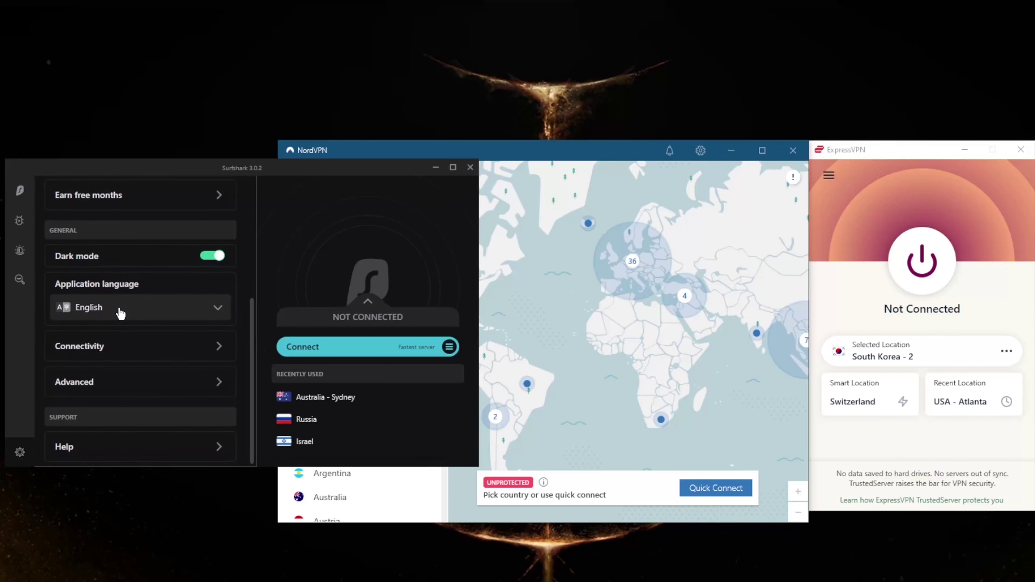
{"action": "left_click", "coordinate": [102, 381]}
{"action": "left_click", "coordinate": [122, 255]}
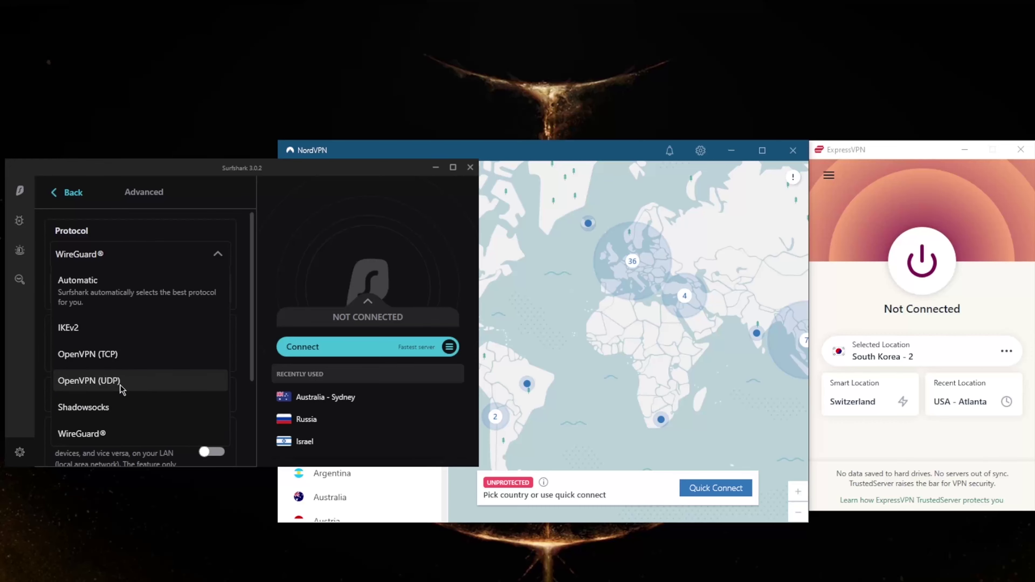
- Try Shadowsocks, dismiss its browser-only warning to keep WireGuard, and return to the Locations list
{"action": "left_click", "coordinate": [131, 414]}
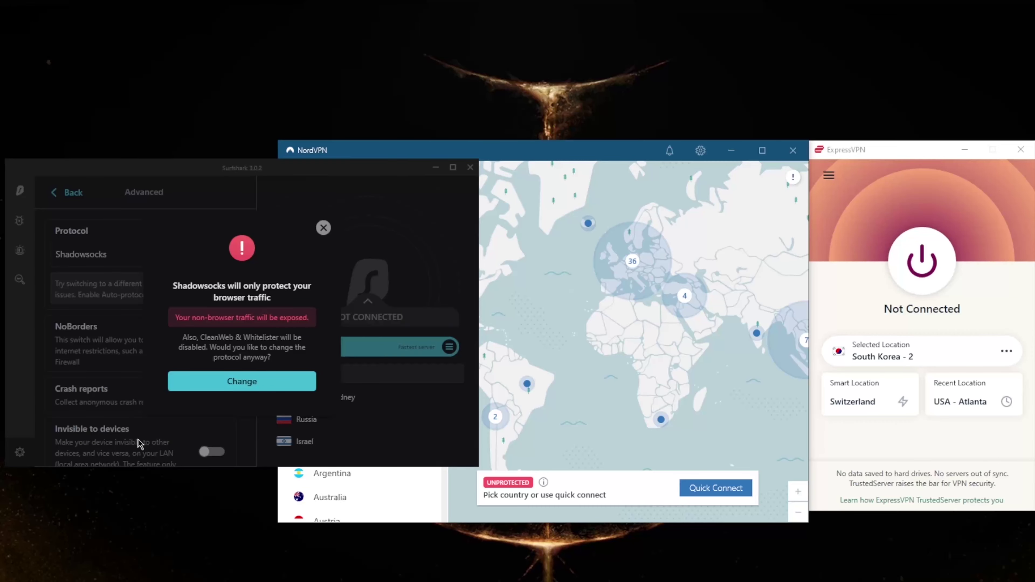
{"action": "left_click", "coordinate": [323, 228]}
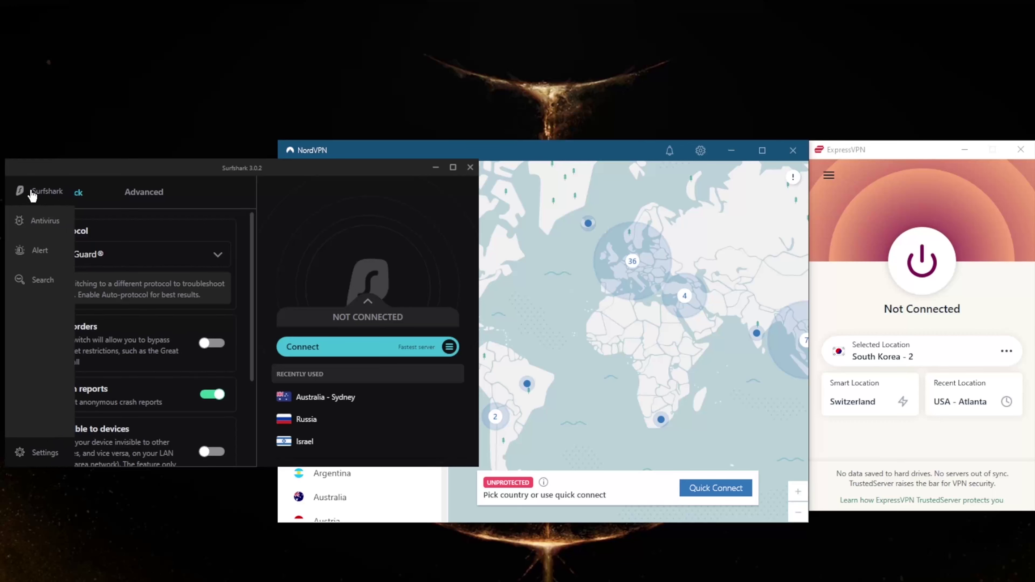
{"action": "left_click", "coordinate": [20, 190]}
{"action": "left_click", "coordinate": [107, 226]}
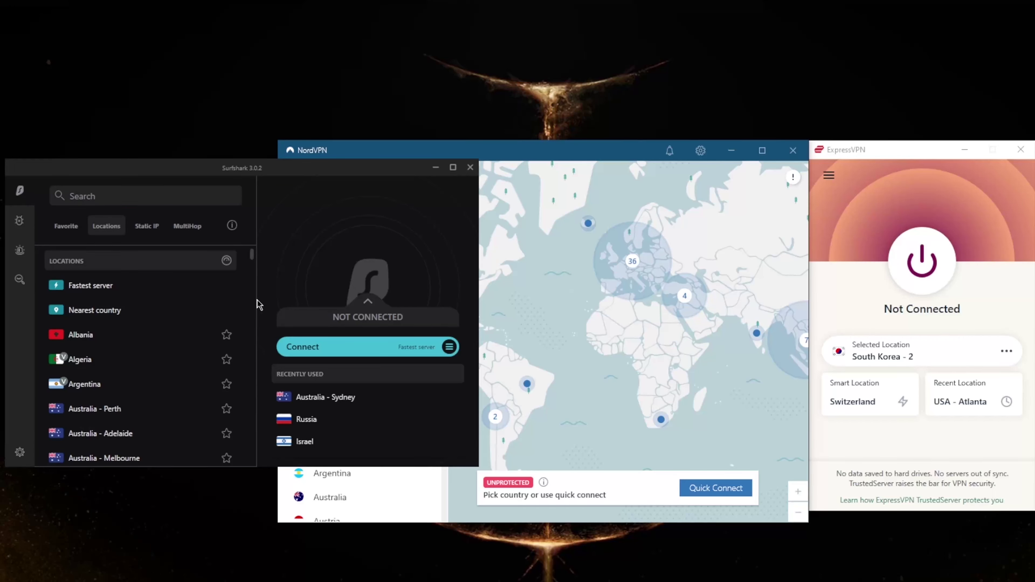
- In ExpressVPN Options, uncheck 'Stop all internet traffic' on VPN disconnect and save with OK
{"action": "left_click", "coordinate": [828, 199]}
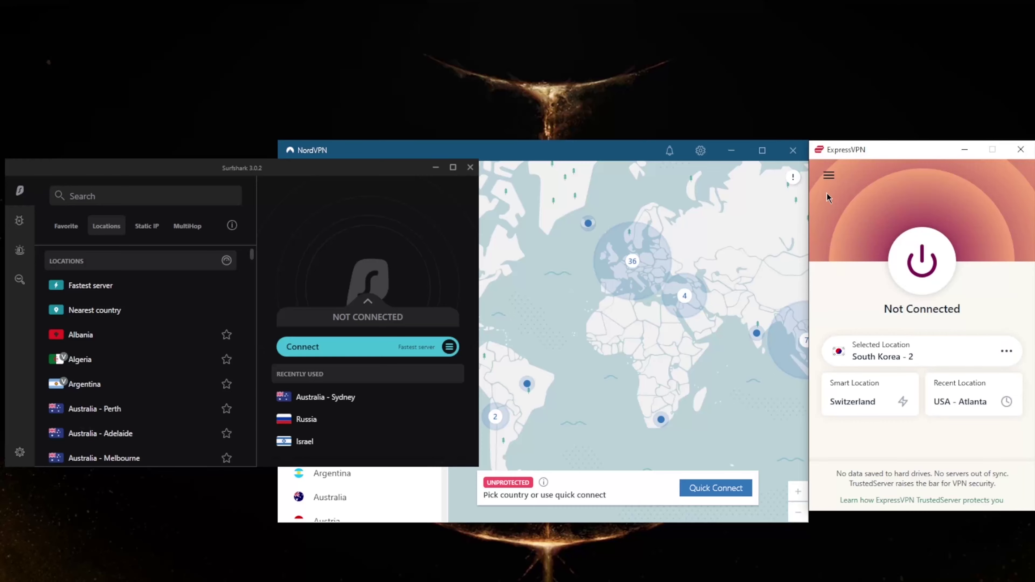
{"action": "left_click", "coordinate": [829, 176]}
{"action": "left_click", "coordinate": [852, 234]}
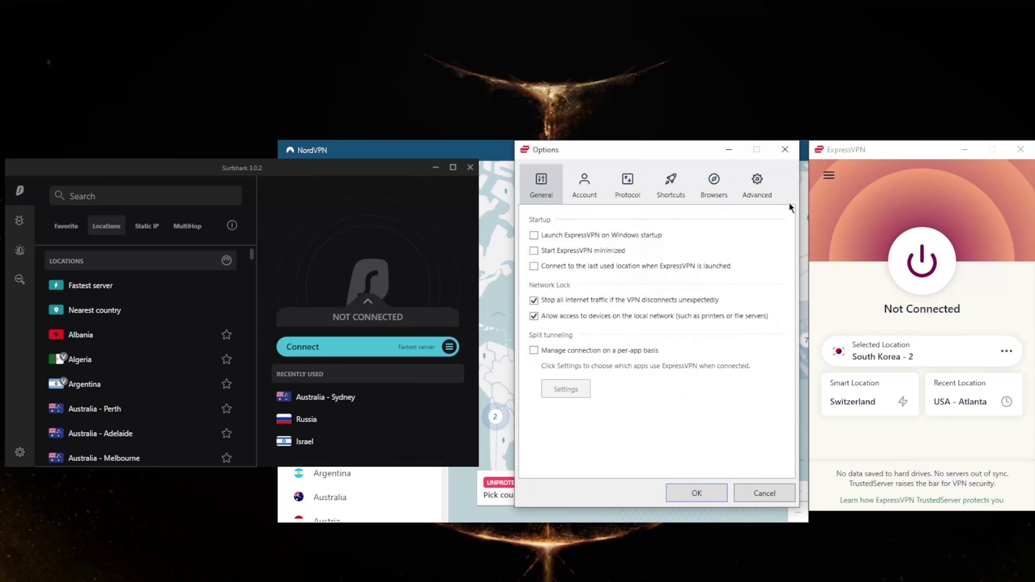
{"action": "left_click", "coordinate": [766, 193]}
{"action": "left_click", "coordinate": [550, 187]}
{"action": "left_click", "coordinate": [534, 300]}
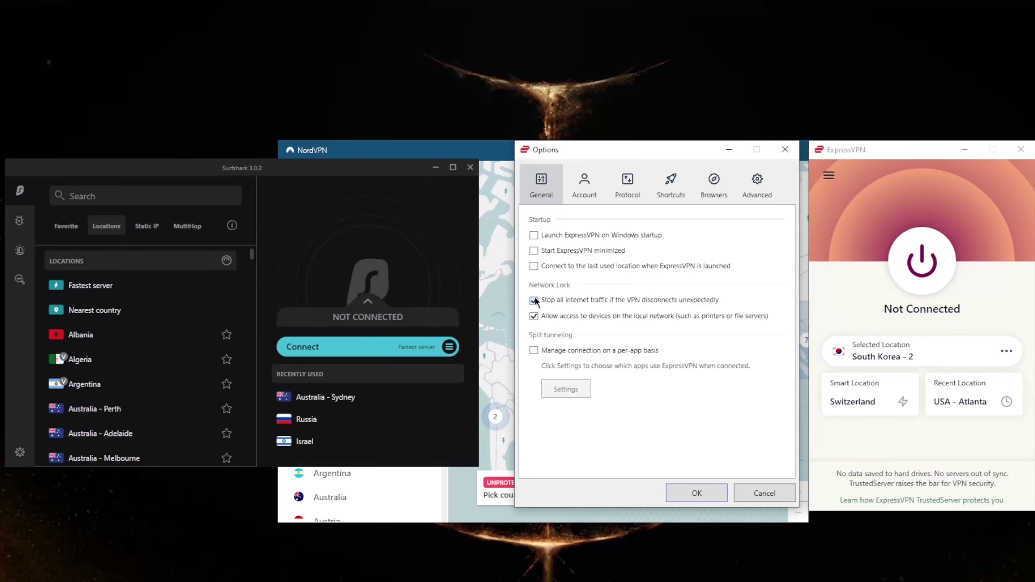
{"action": "left_click", "coordinate": [693, 494]}
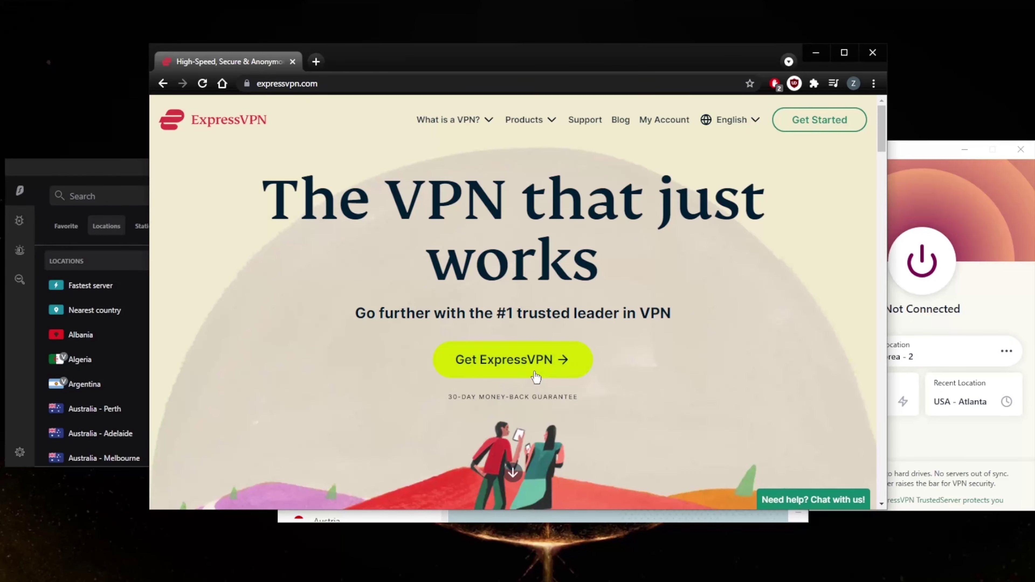
- Open ExpressVPN's plan selection page and compare the 1, 6 and 15 Months plans, ending on 1 Month
{"action": "left_click", "coordinate": [565, 369]}
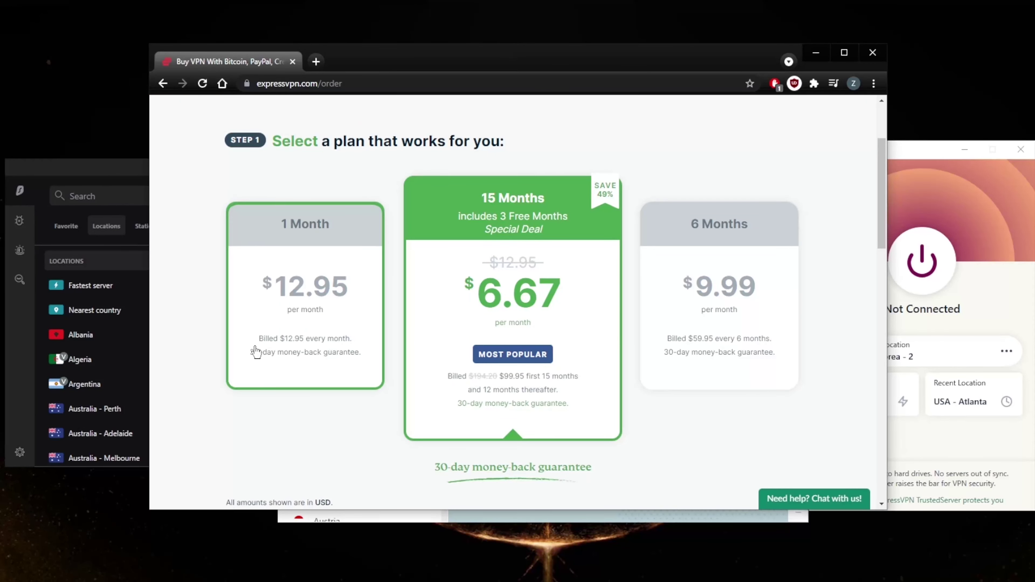
{"action": "left_click", "coordinate": [277, 365]}
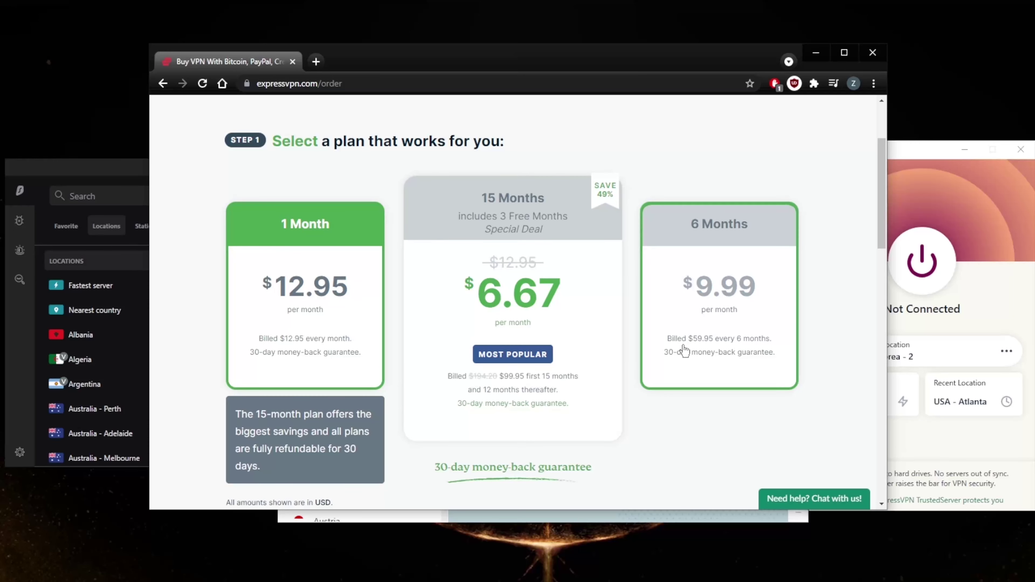
{"action": "left_click", "coordinate": [741, 364]}
{"action": "left_click", "coordinate": [456, 361]}
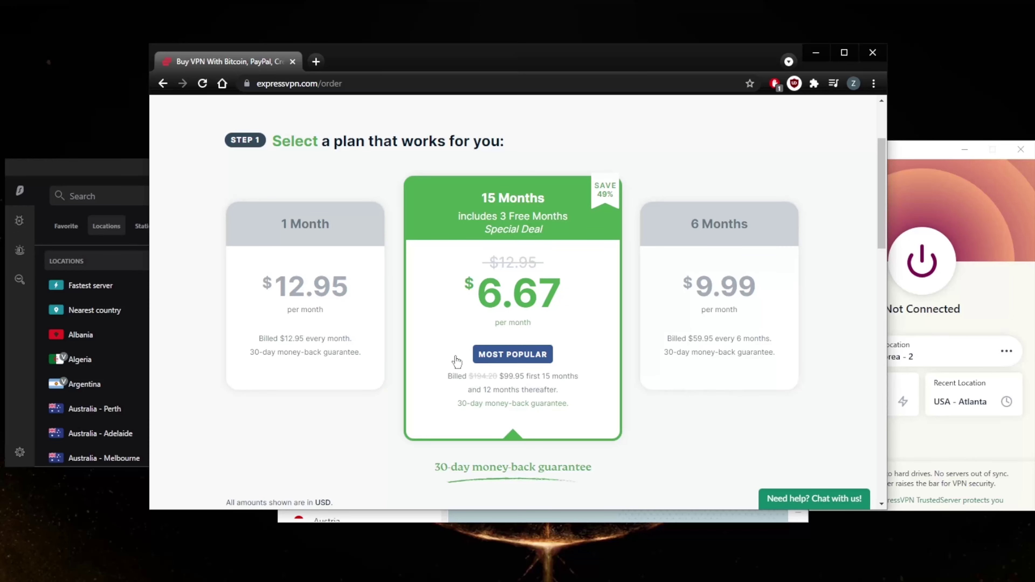
{"action": "left_click", "coordinate": [330, 365]}
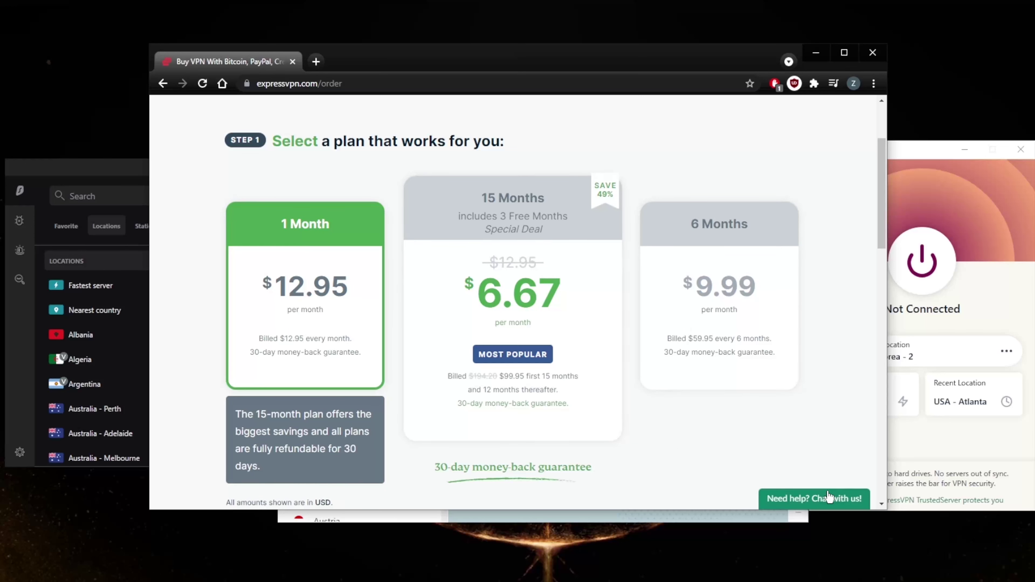
- Glance at the NordVPN and Surfshark windows, then start a live chat on the ExpressVPN order page
{"action": "left_click", "coordinate": [583, 577]}
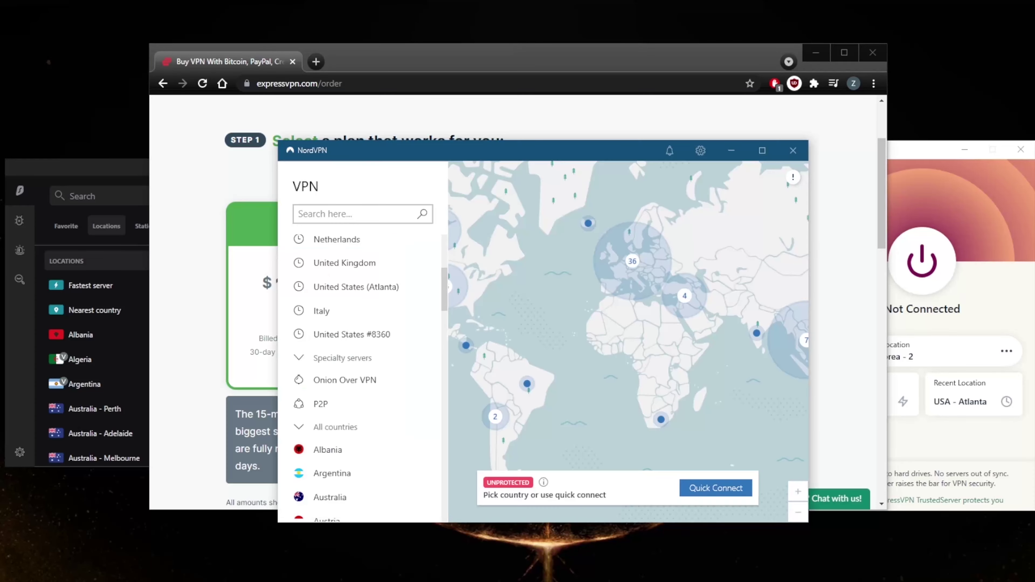
{"action": "left_click", "coordinate": [583, 554]}
{"action": "left_click", "coordinate": [576, 110]}
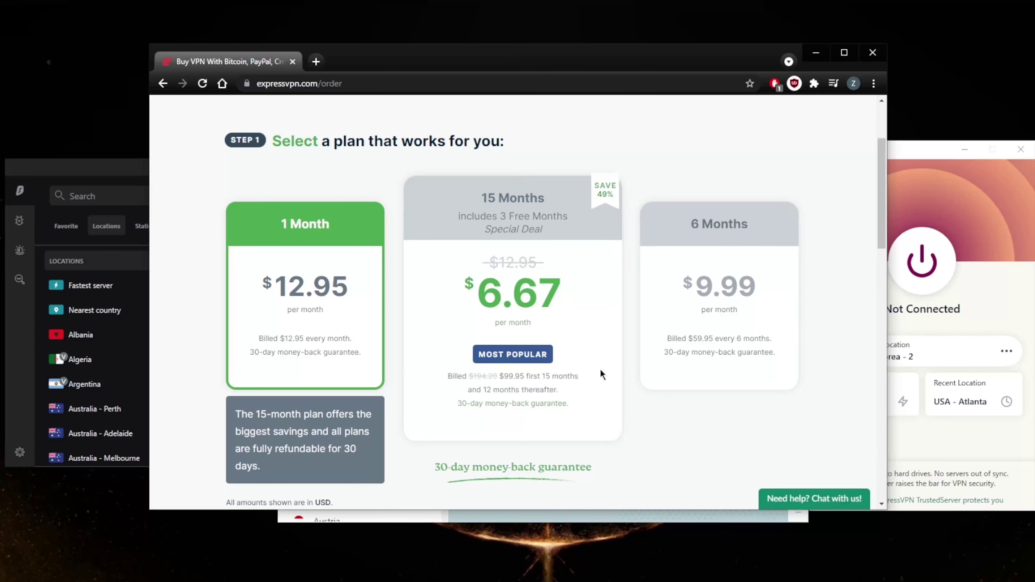
{"action": "left_click", "coordinate": [815, 499]}
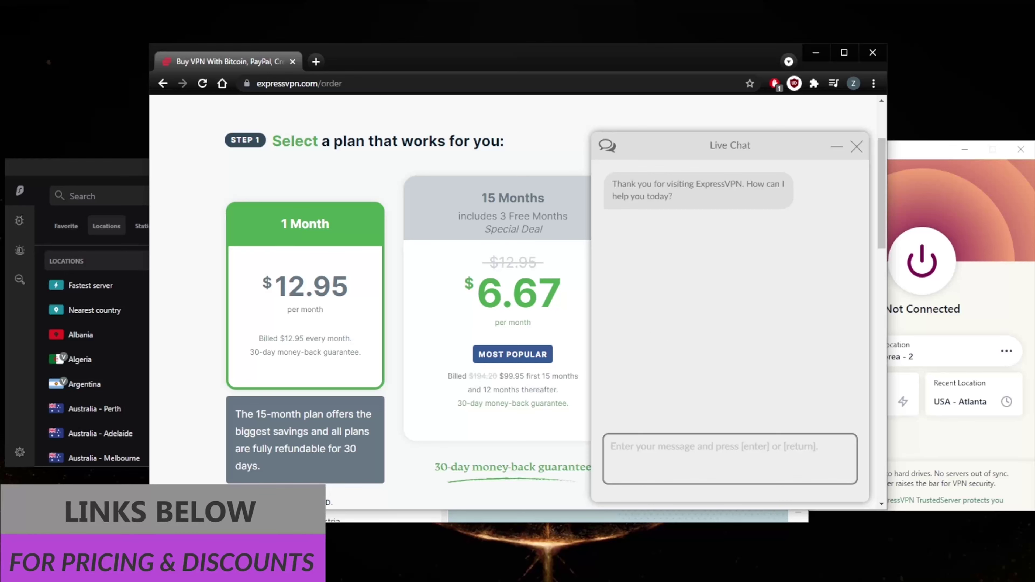
- Bring the NordVPN, Surfshark and ExpressVPN windows back in front of Chrome with Alt+Tab
{"action": "key", "text": "alt+Tab"}
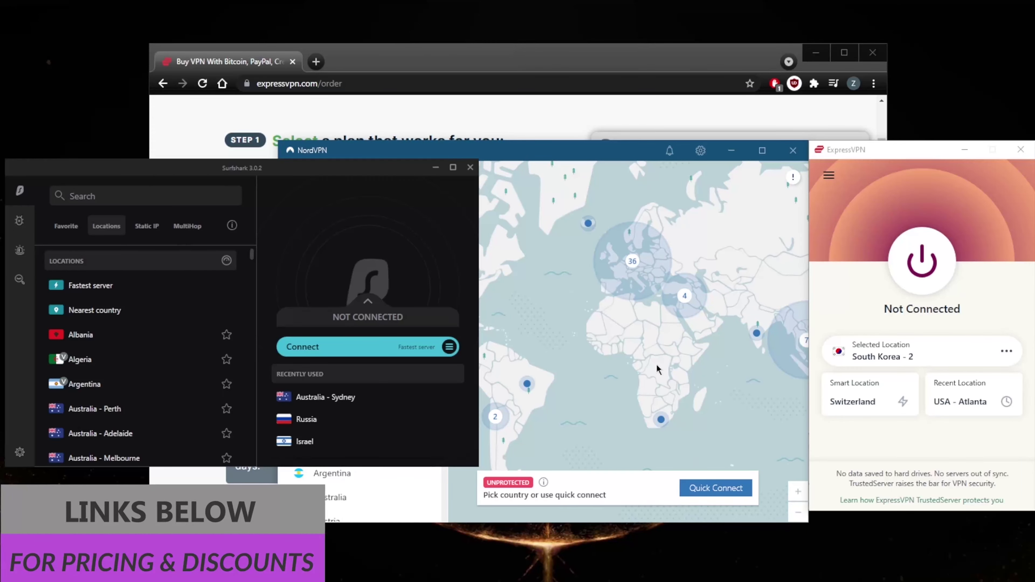